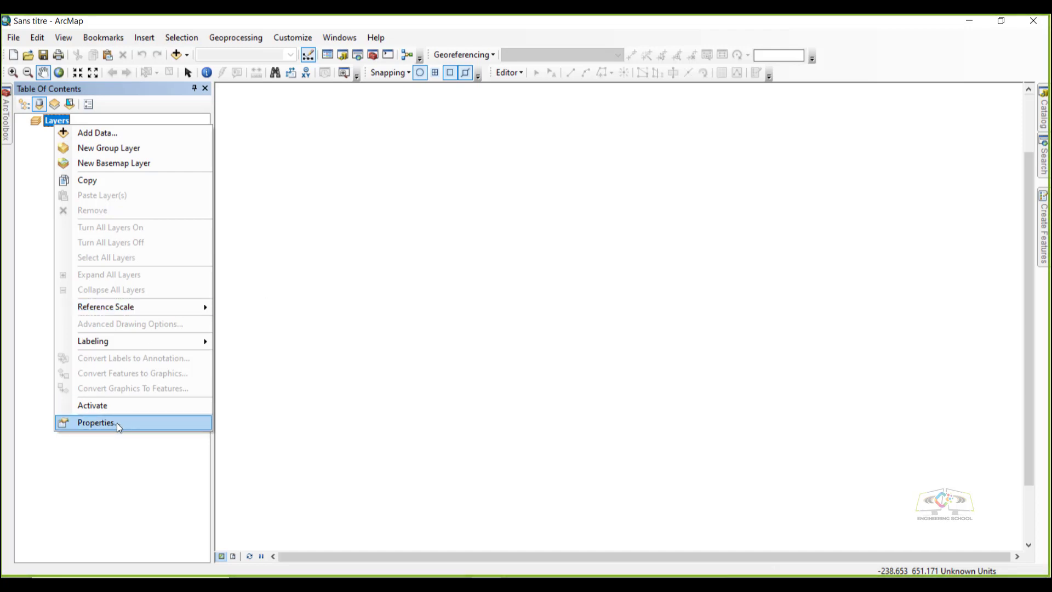
Set the Layers data frame's coordinate system to the geographic system WGS 1984 from the World group and apply it
{"action": "left_click", "coordinate": [117, 422]}
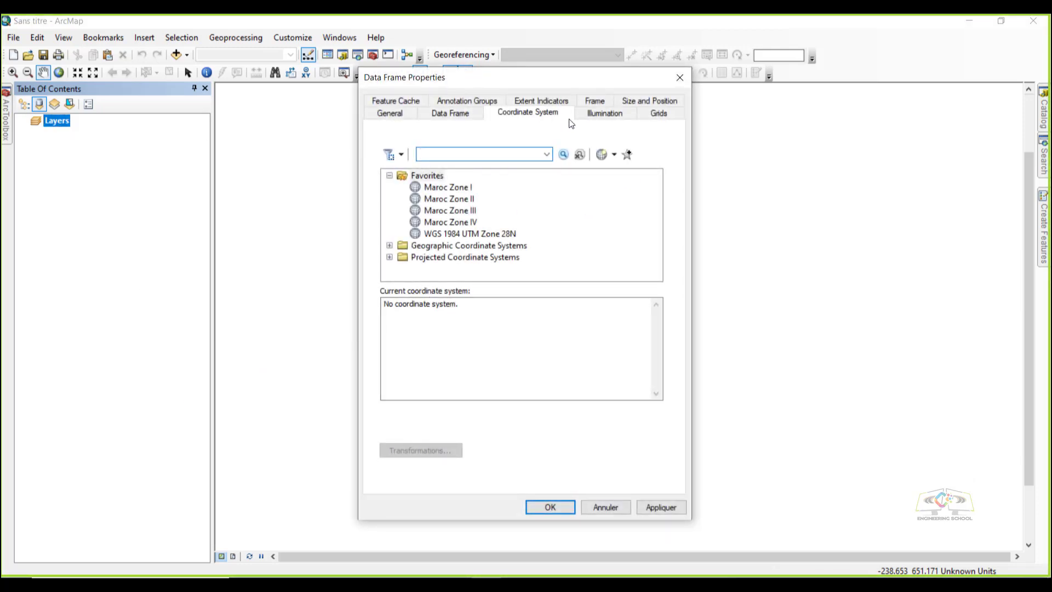
{"action": "left_click", "coordinate": [543, 114]}
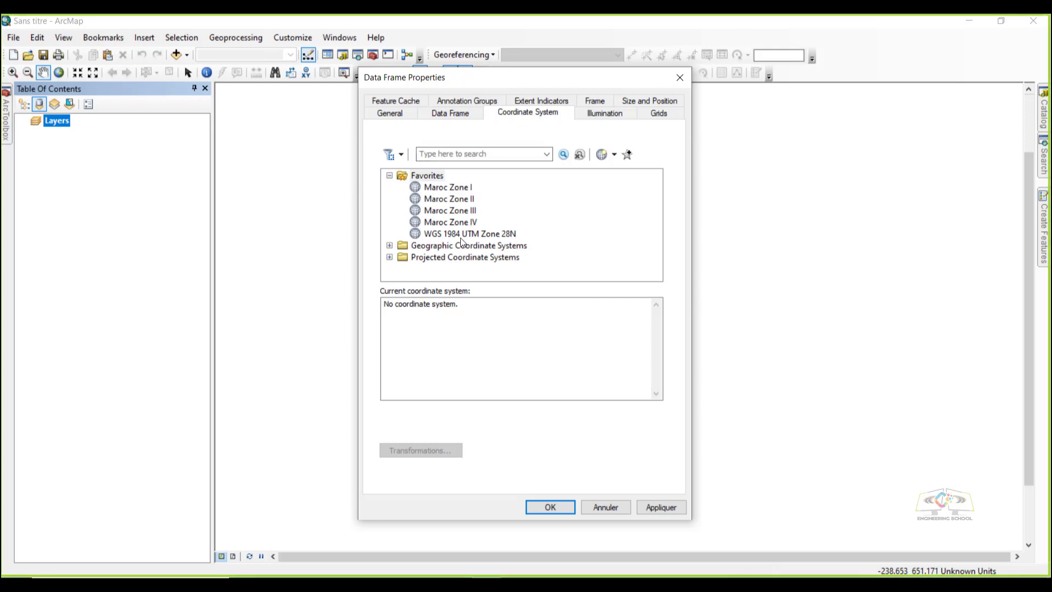
{"action": "left_click", "coordinate": [389, 175]}
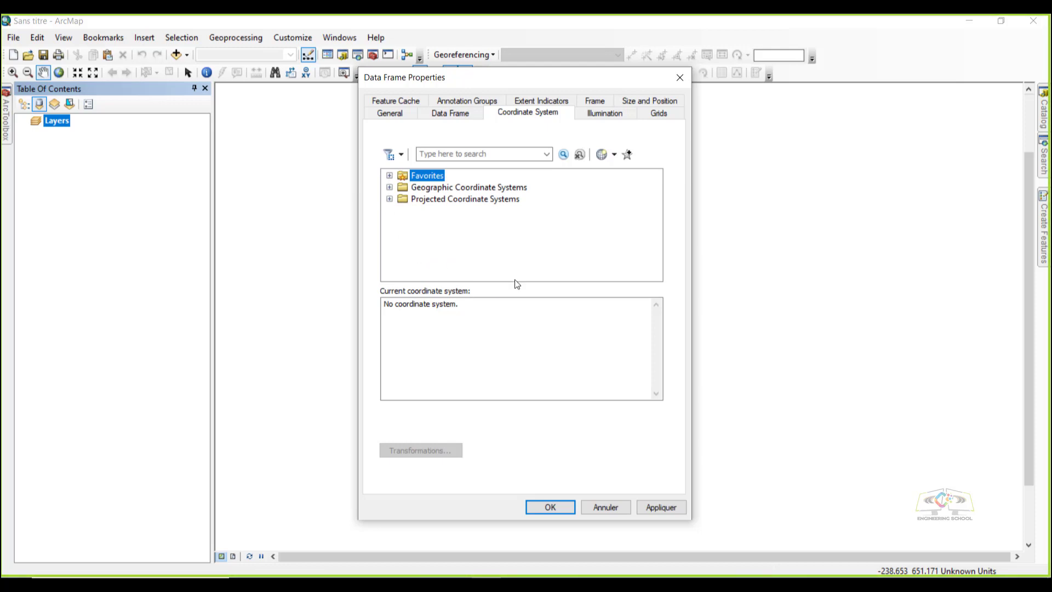
{"action": "left_click", "coordinate": [427, 187]}
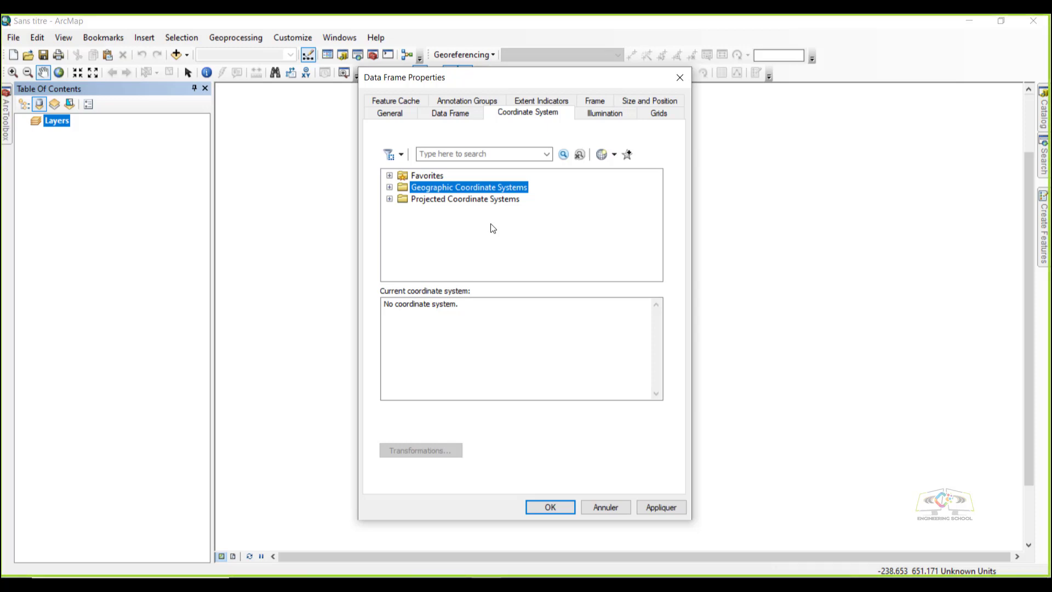
{"action": "left_click", "coordinate": [389, 188]}
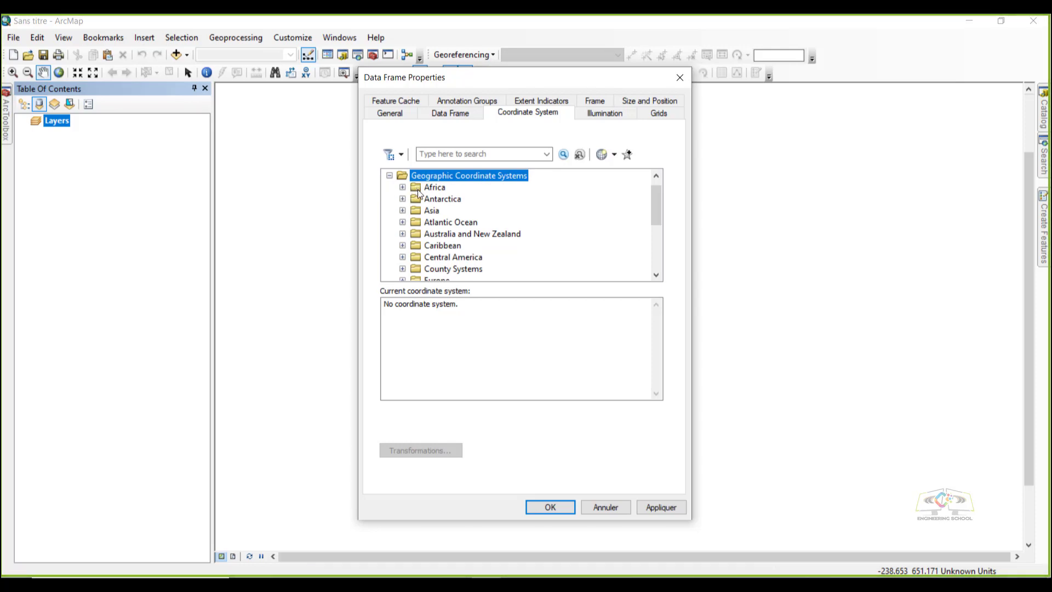
{"action": "scroll", "coordinate": [428, 230], "scroll_direction": "down", "scroll_amount": 4}
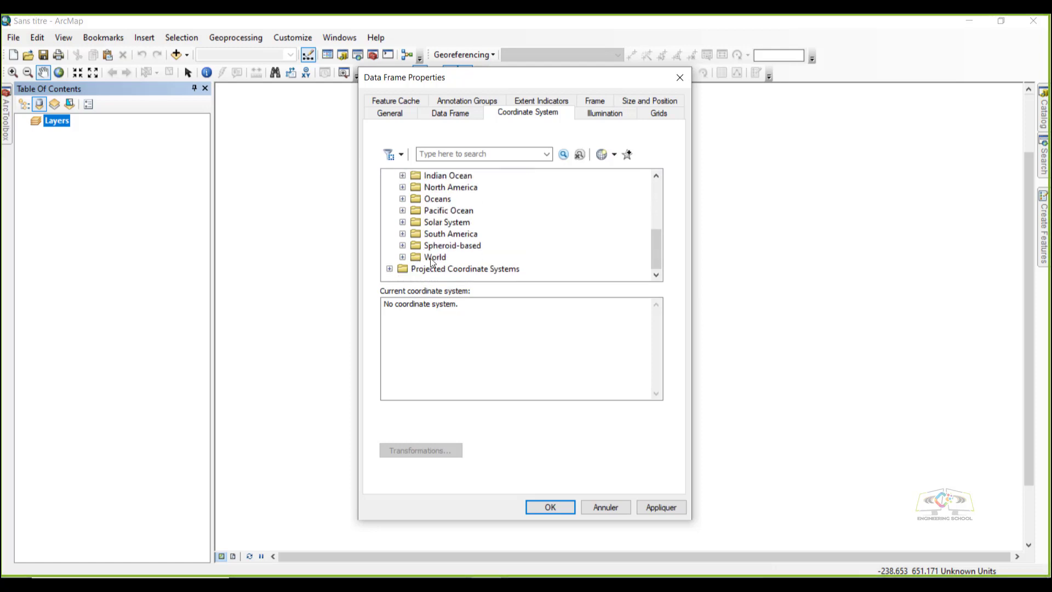
{"action": "left_click", "coordinate": [403, 257]}
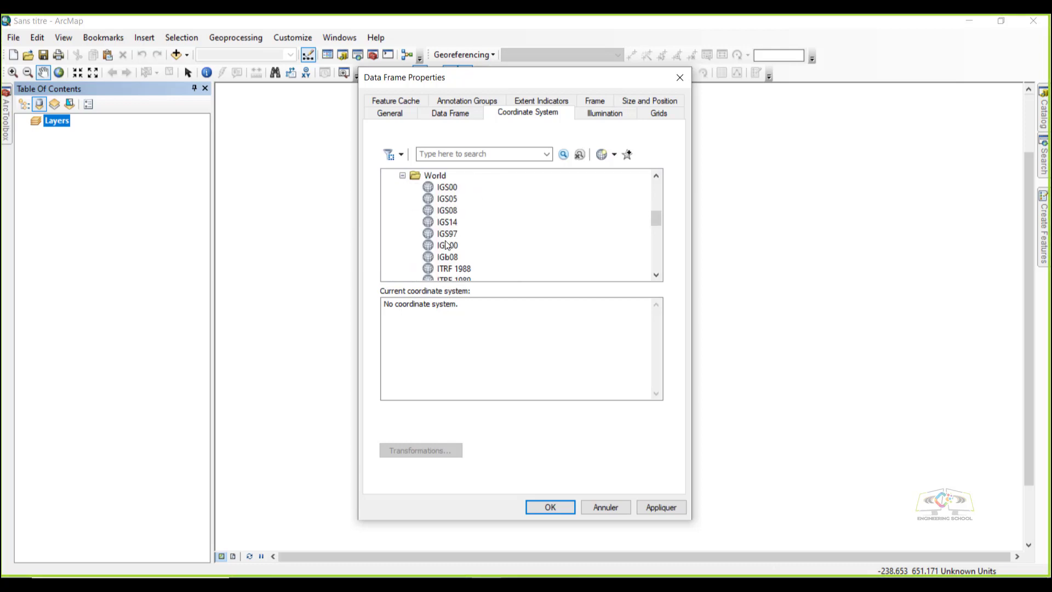
{"action": "scroll", "coordinate": [447, 249], "scroll_direction": "down", "scroll_amount": 7}
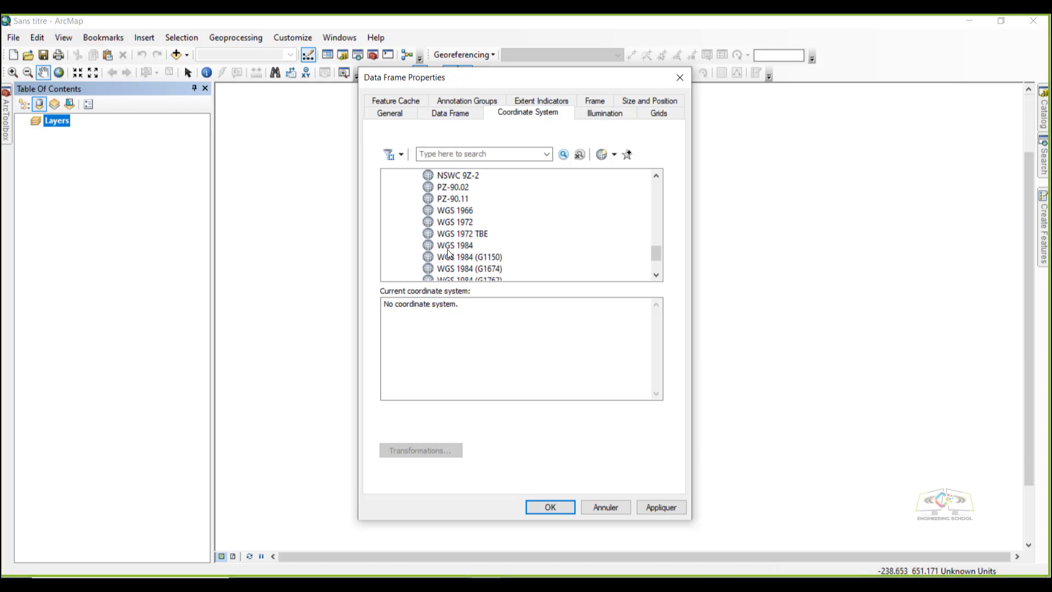
{"action": "left_click", "coordinate": [448, 249]}
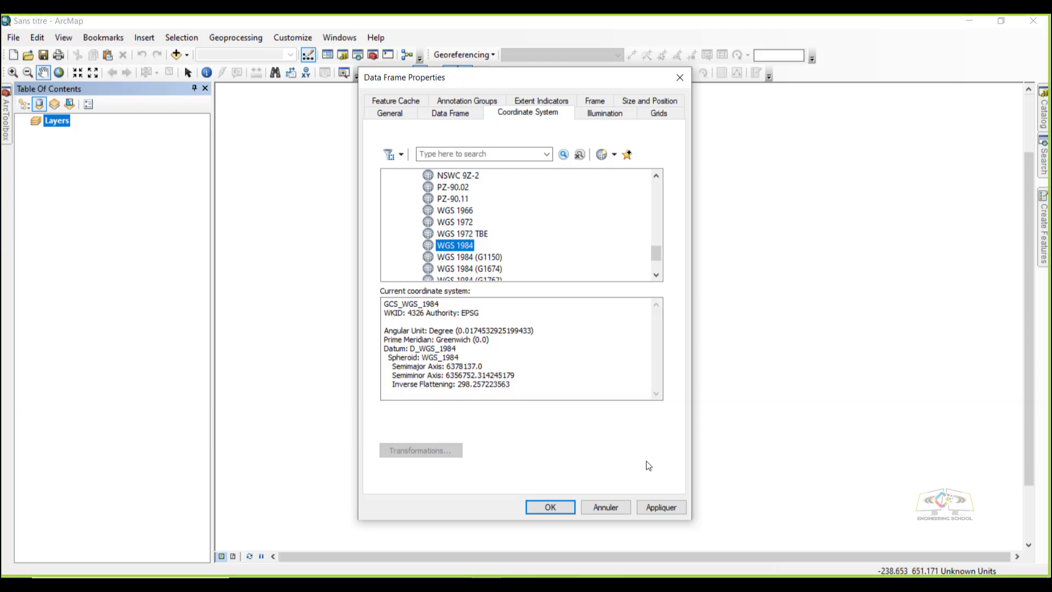
{"action": "left_click", "coordinate": [654, 505]}
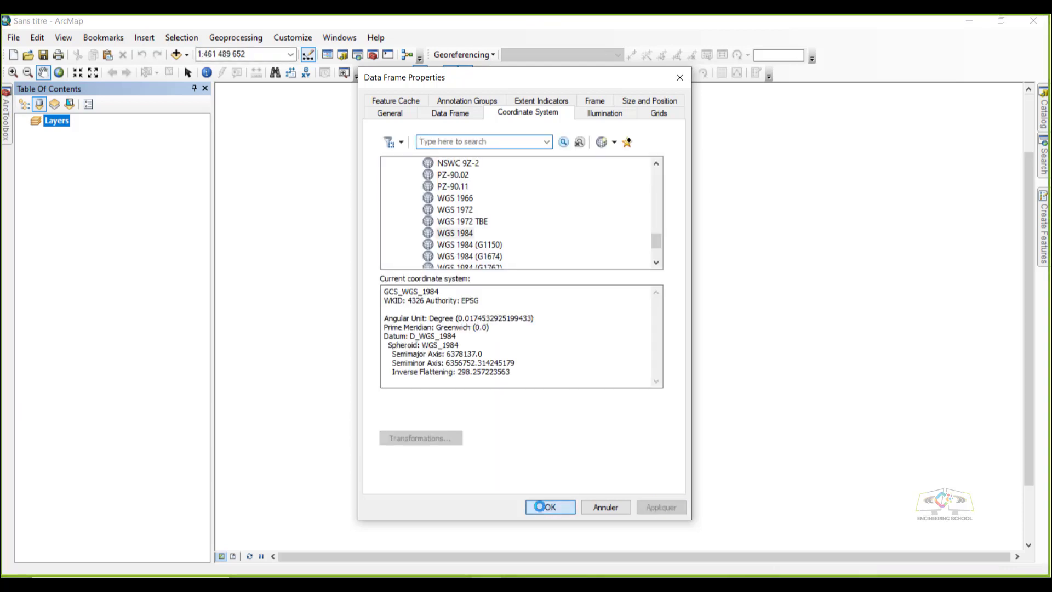
{"action": "left_click", "coordinate": [540, 505]}
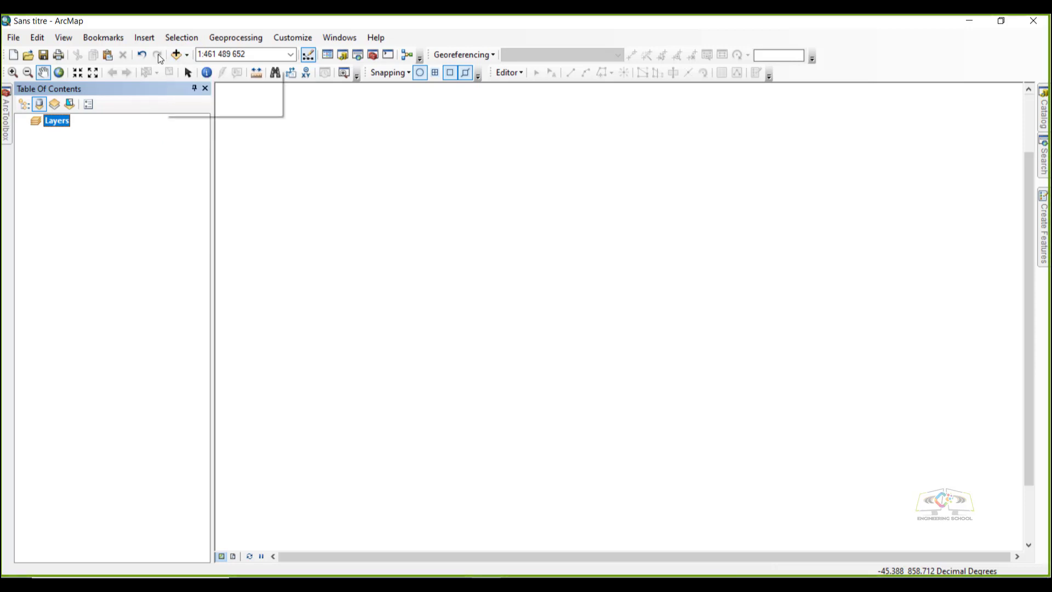
{"action": "left_click", "coordinate": [14, 37]}
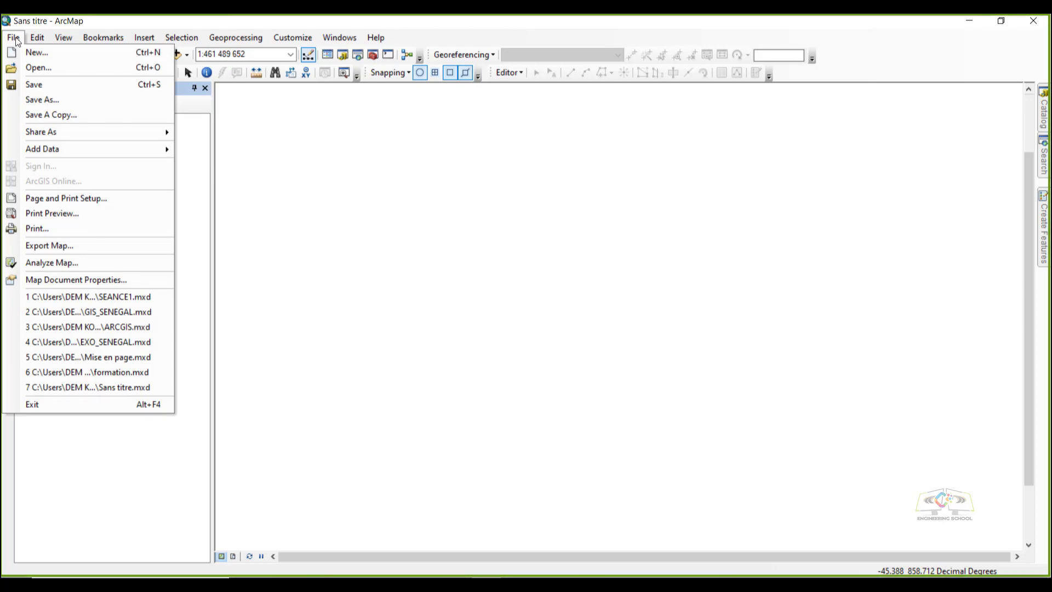
{"action": "mouse_move", "coordinate": [51, 143]}
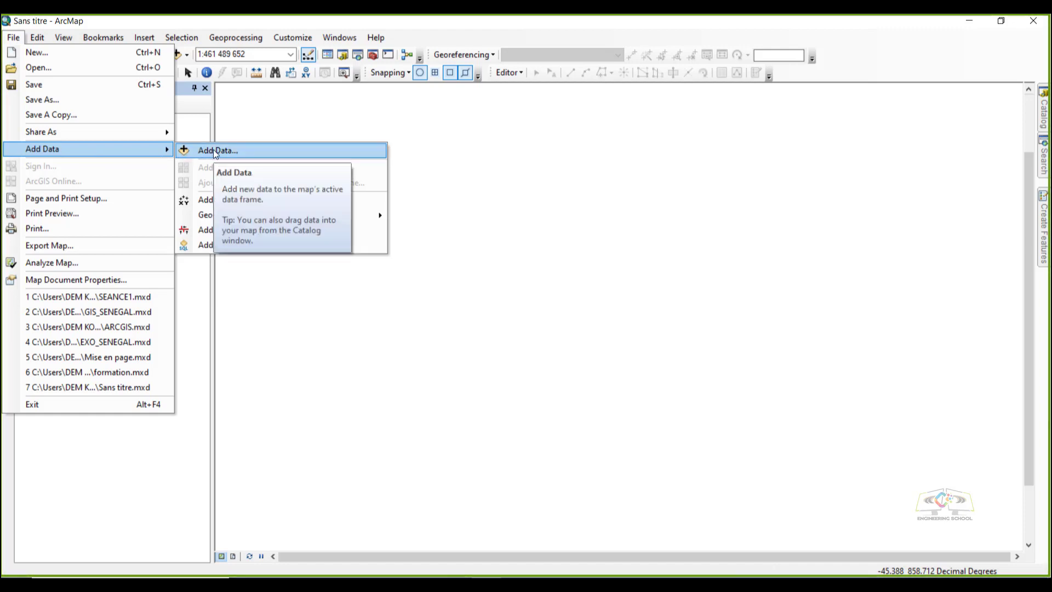
{"action": "left_click", "coordinate": [893, 63]}
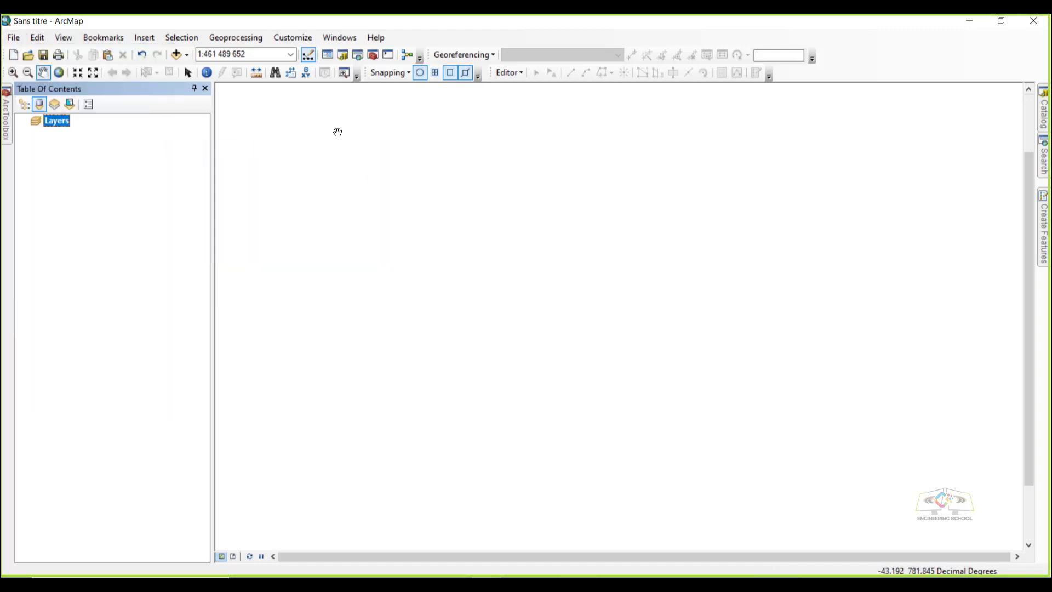
Start adding data to the map and look through the shapefiles in the Mali_Admin folder
{"action": "left_click", "coordinate": [187, 56]}
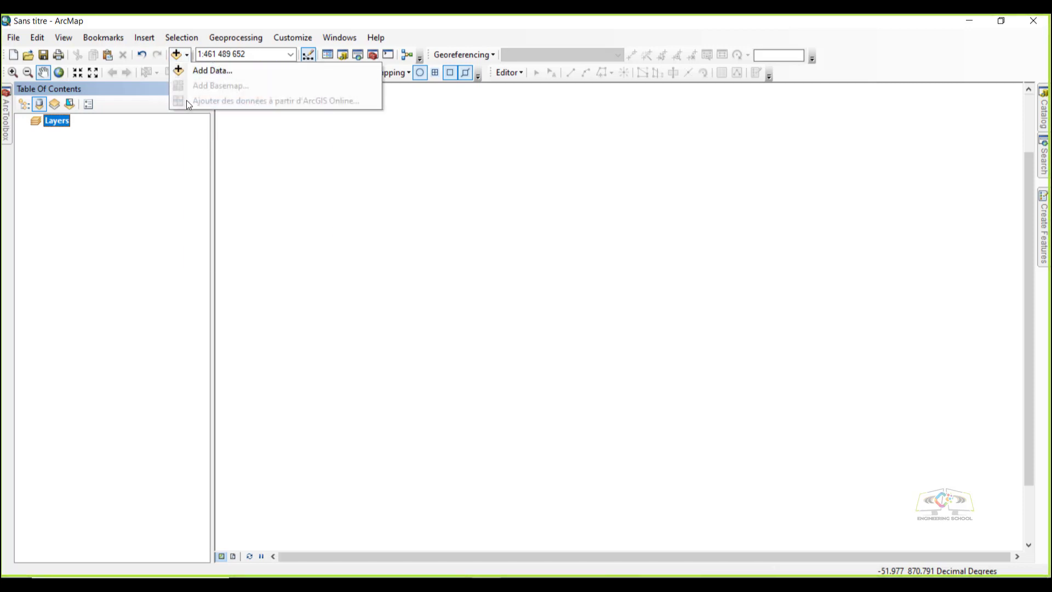
{"action": "left_click", "coordinate": [206, 72]}
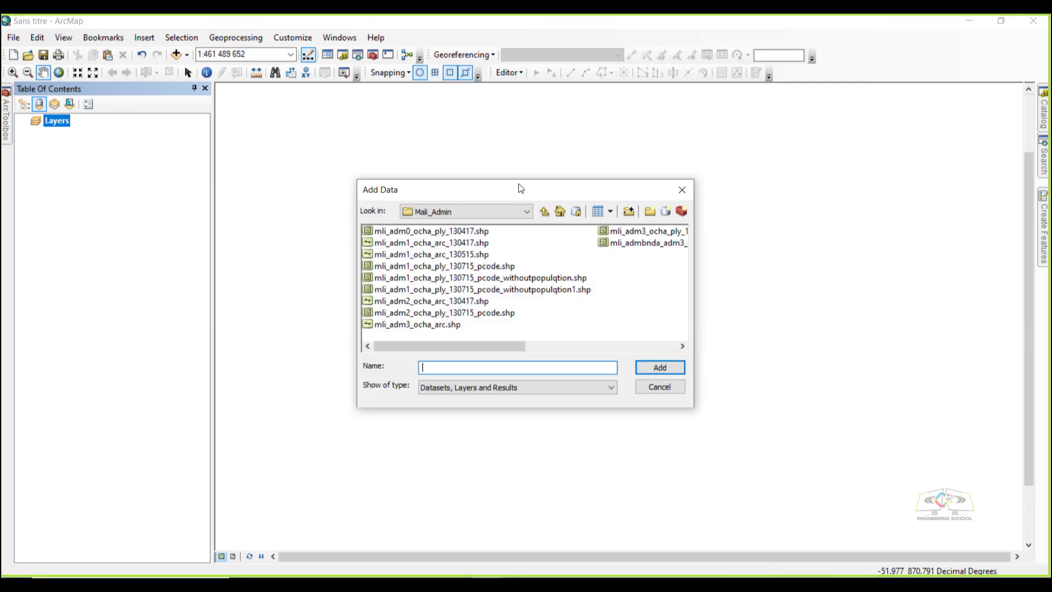
{"action": "left_click_drag", "start_coordinate": [519, 192], "coordinate": [536, 162]}
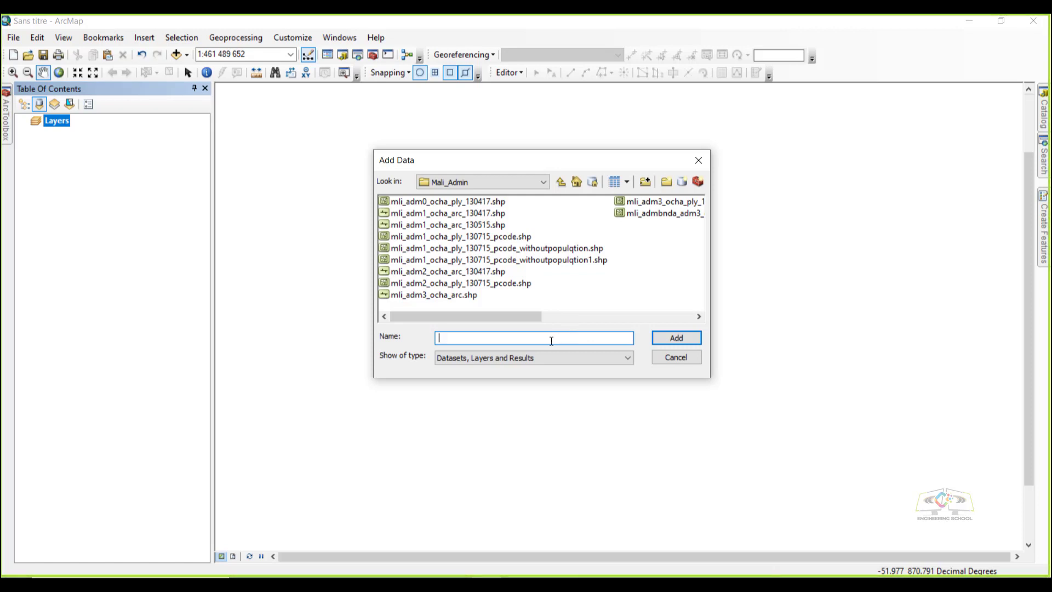
{"action": "left_click_drag", "start_coordinate": [516, 316], "coordinate": [656, 326]}
{"action": "left_click_drag", "start_coordinate": [676, 324], "coordinate": [435, 310]}
Go to the Home - Documents\ArcGIS location in the data browser and examine the available data locations
{"action": "left_click", "coordinate": [513, 180]}
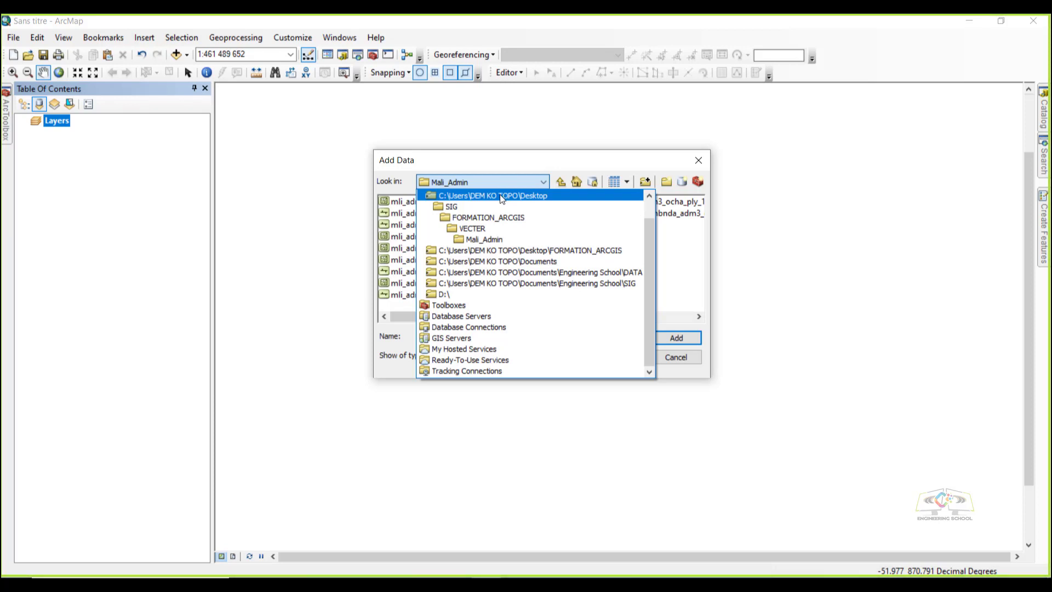
{"action": "left_click", "coordinate": [578, 186]}
{"action": "left_click", "coordinate": [577, 183]}
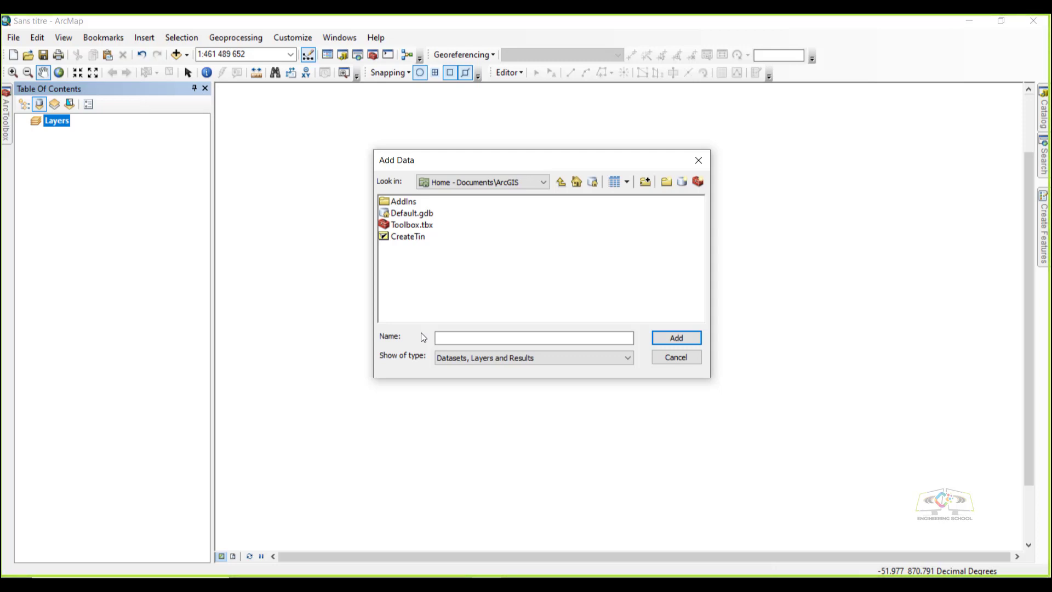
{"action": "left_click", "coordinate": [513, 186]}
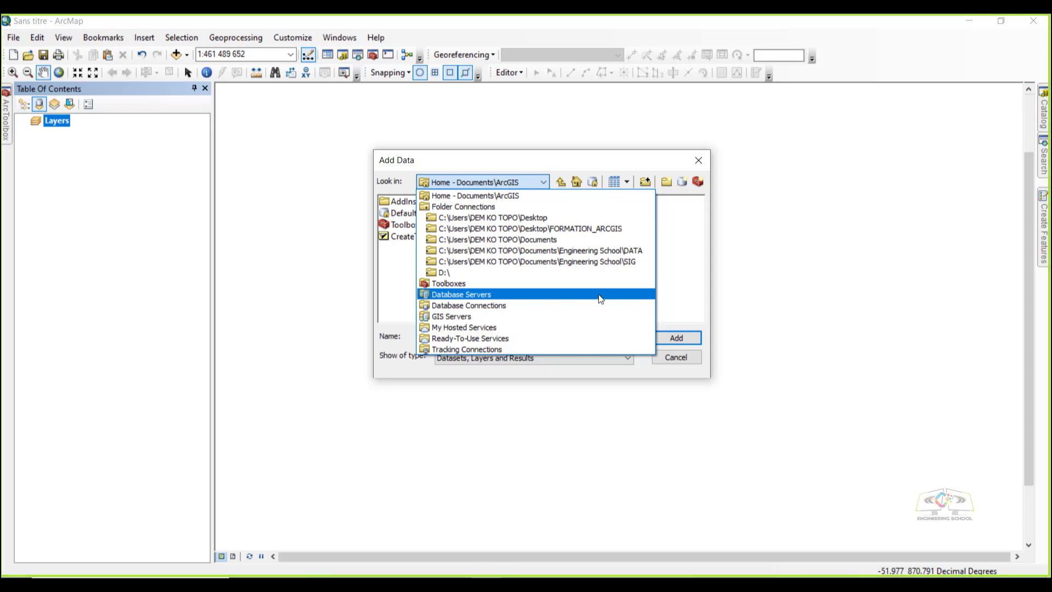
{"action": "left_click", "coordinate": [892, 56]}
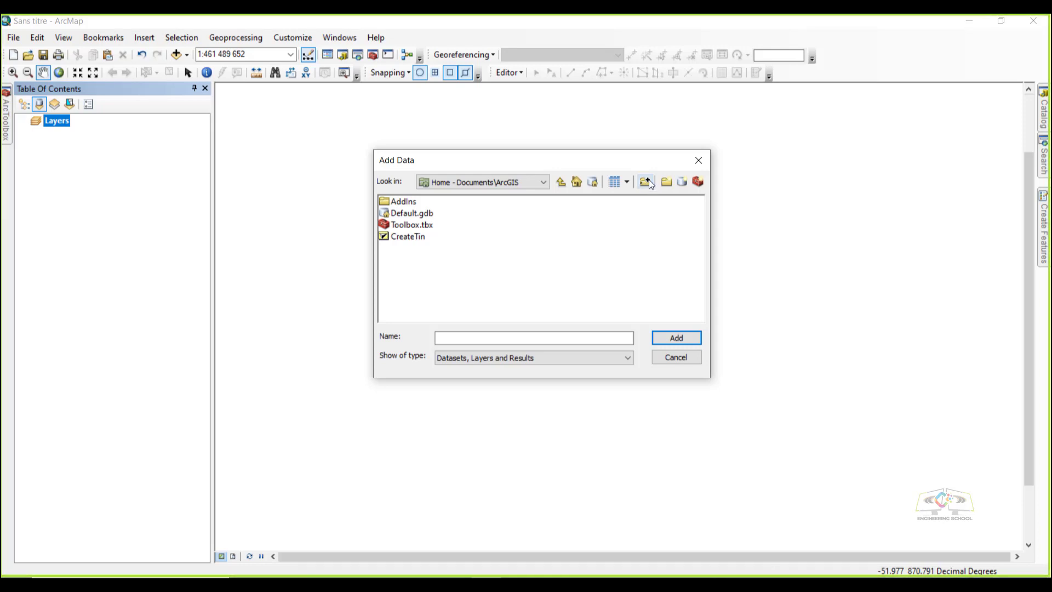
Start a new folder connection, look through the folder tree and select Bureau
{"action": "left_click", "coordinate": [648, 182]}
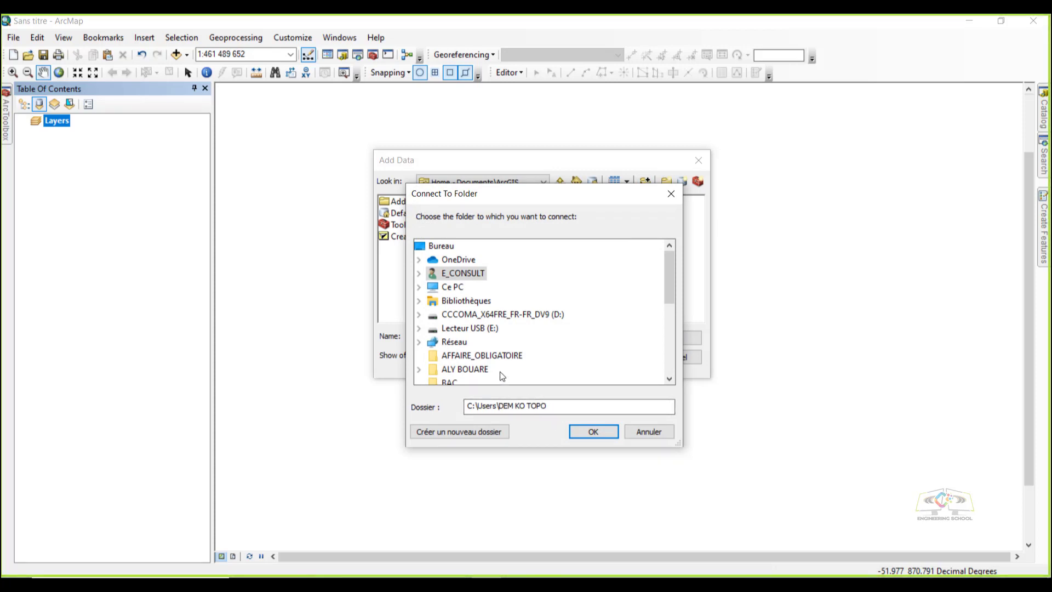
{"action": "scroll", "coordinate": [487, 330], "scroll_direction": "down", "scroll_amount": 5}
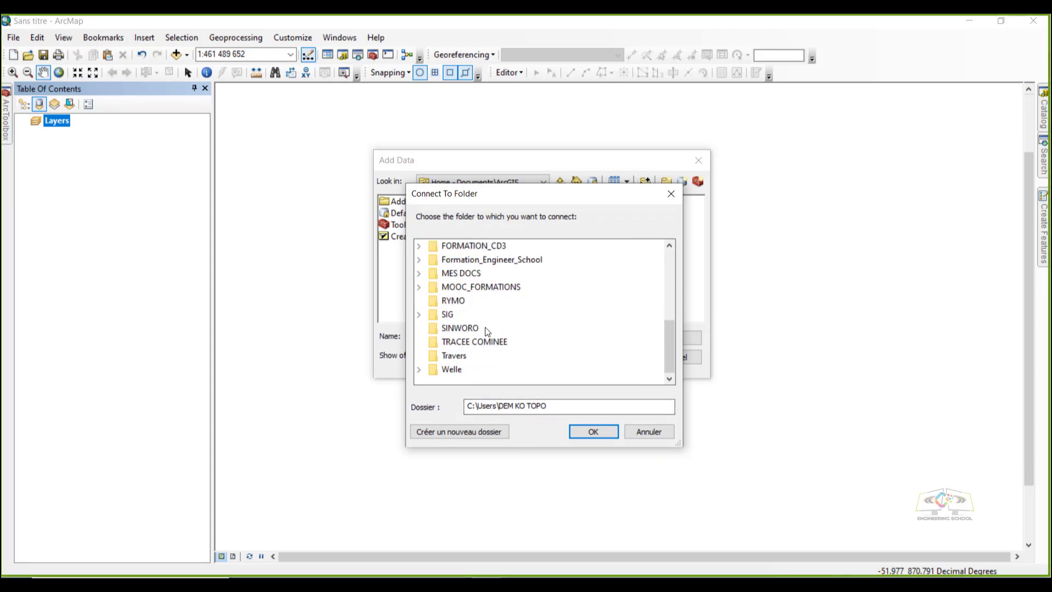
{"action": "scroll", "coordinate": [486, 331], "scroll_direction": "up", "scroll_amount": 5}
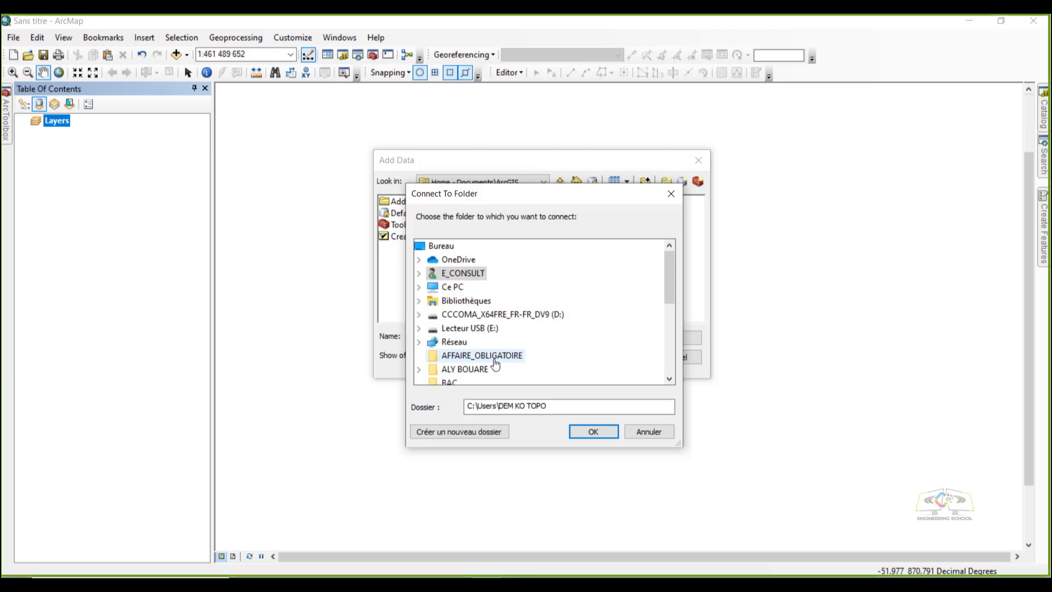
{"action": "scroll", "coordinate": [497, 356], "scroll_direction": "down", "scroll_amount": 3}
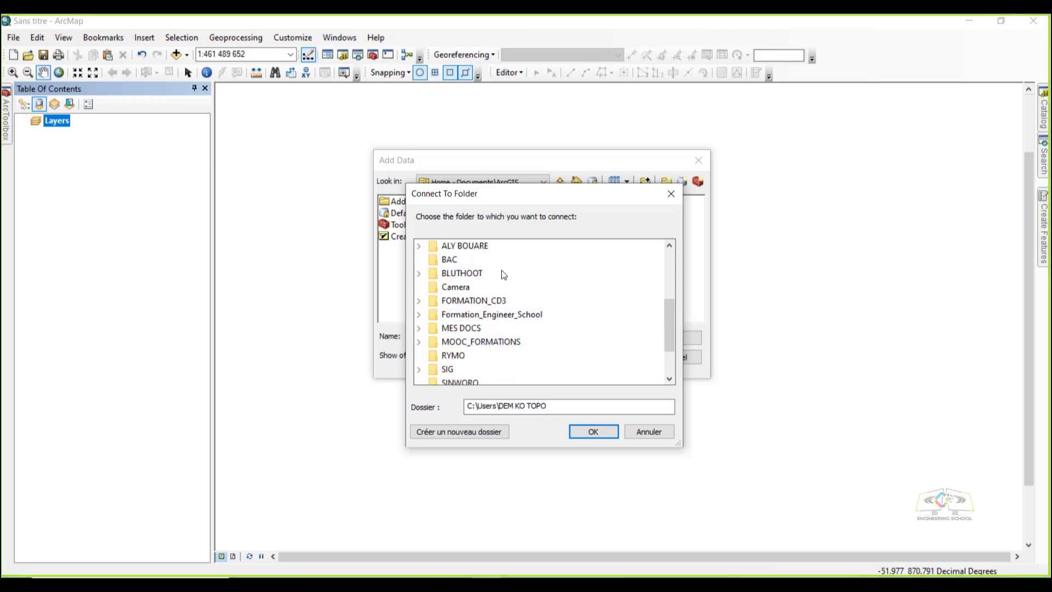
{"action": "scroll", "coordinate": [503, 273], "scroll_direction": "up", "scroll_amount": 3}
{"action": "left_click", "coordinate": [430, 249]}
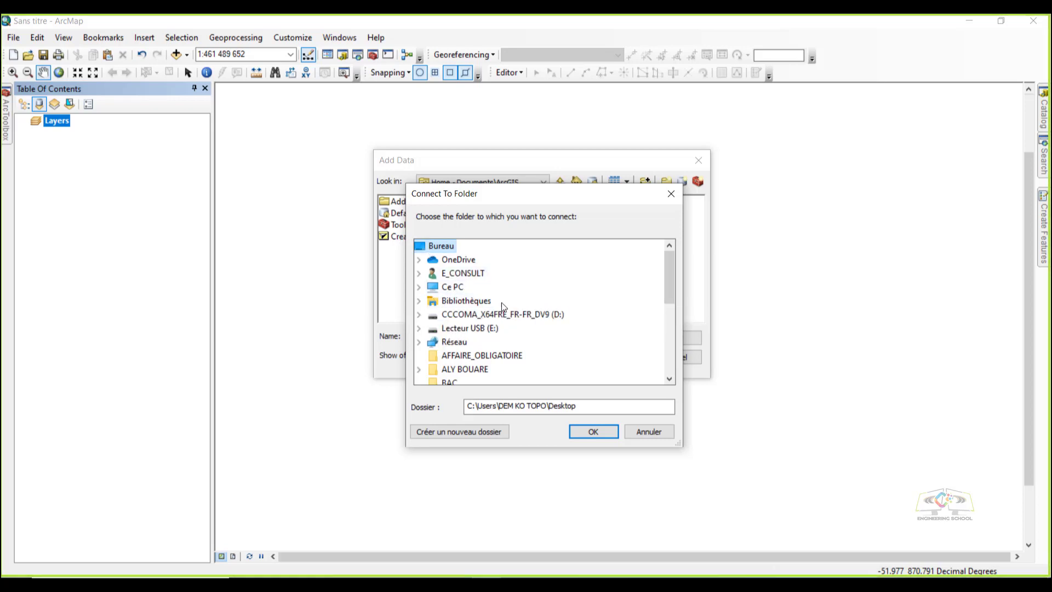
Connect to the FORMATION_ARCGIS folder inside SIG and open its VECTER subfolder
{"action": "scroll", "coordinate": [510, 336], "scroll_direction": "down", "scroll_amount": 2}
{"action": "scroll", "coordinate": [509, 338], "scroll_direction": "down", "scroll_amount": 2}
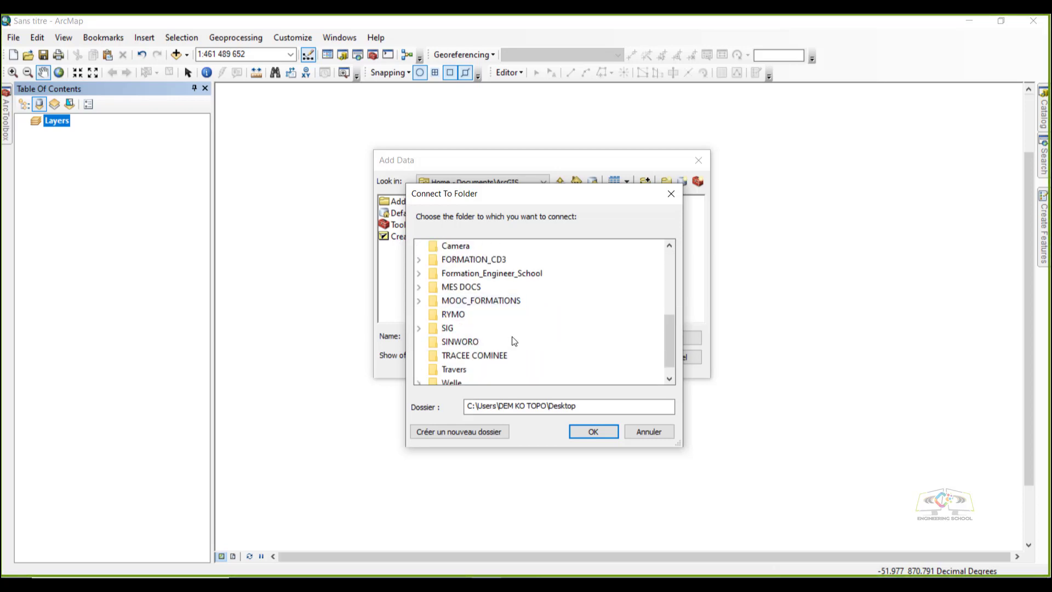
{"action": "left_click", "coordinate": [419, 329]}
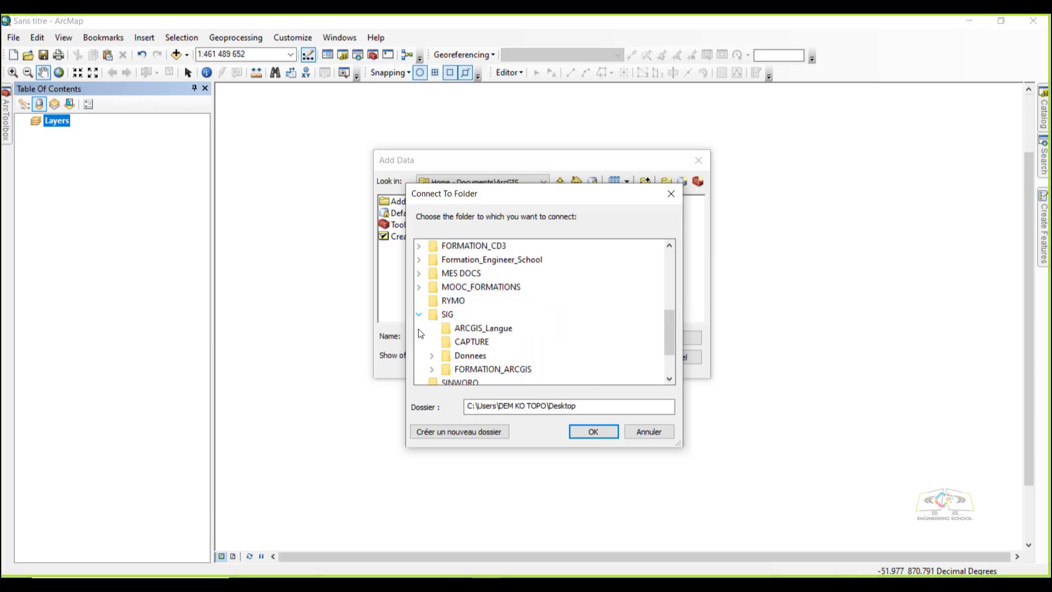
{"action": "scroll", "coordinate": [534, 316], "scroll_direction": "down", "scroll_amount": 1}
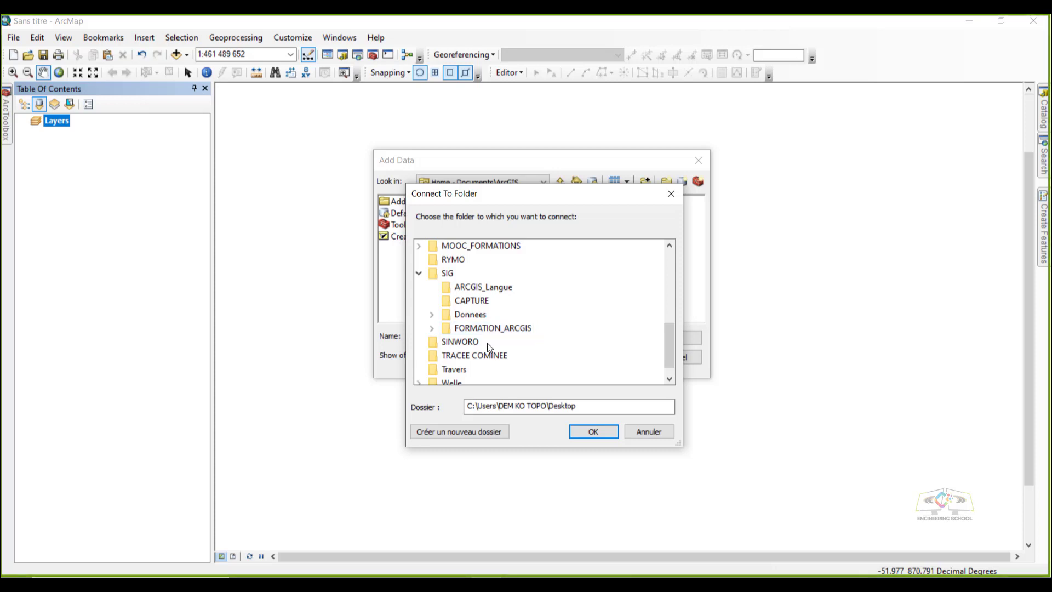
{"action": "left_click", "coordinate": [432, 327]}
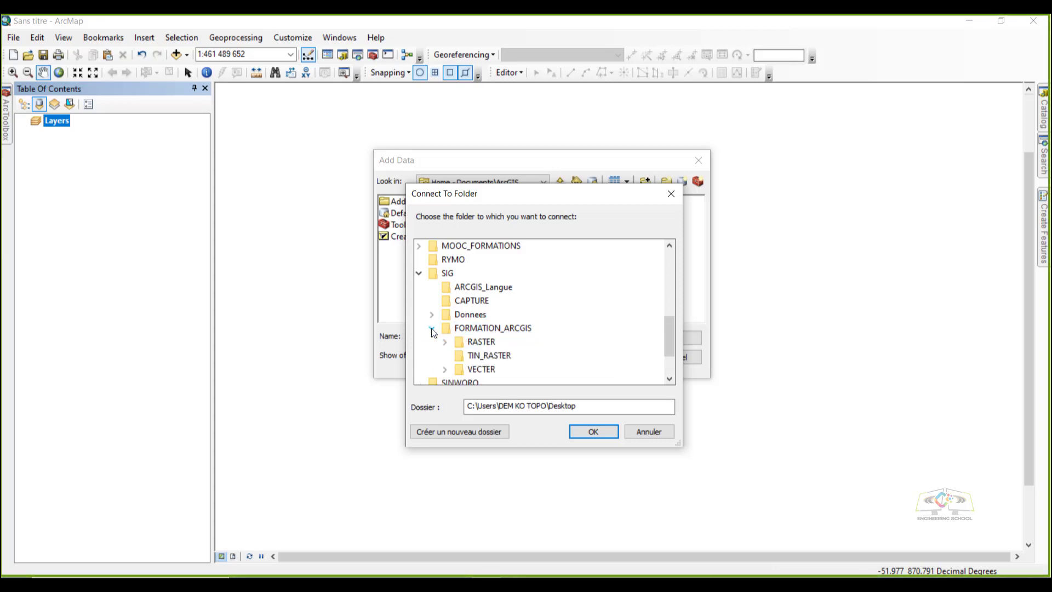
{"action": "left_click", "coordinate": [432, 327]}
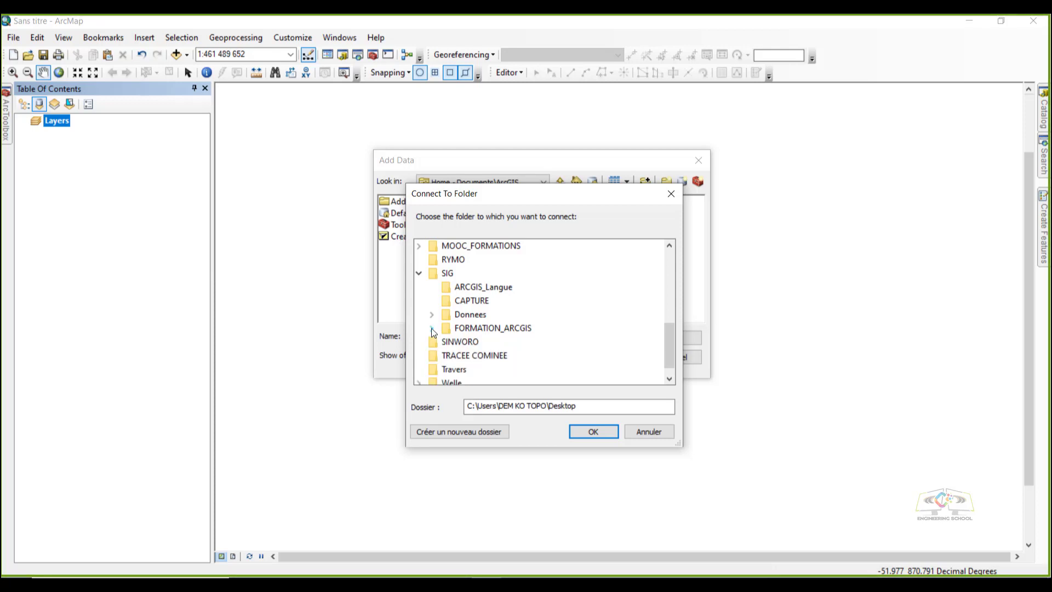
{"action": "left_click", "coordinate": [432, 327]}
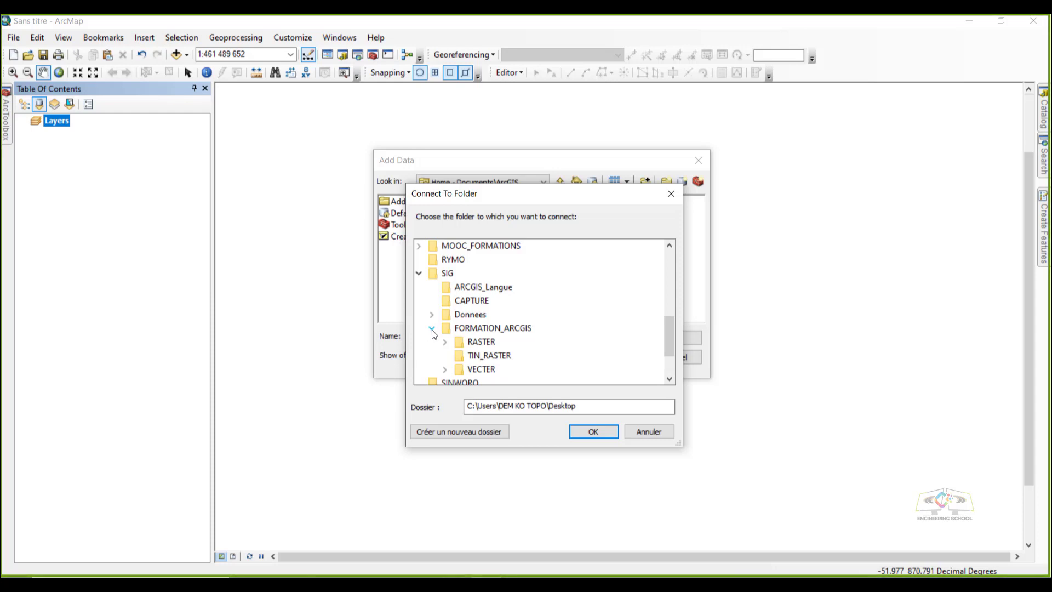
{"action": "left_click", "coordinate": [490, 329]}
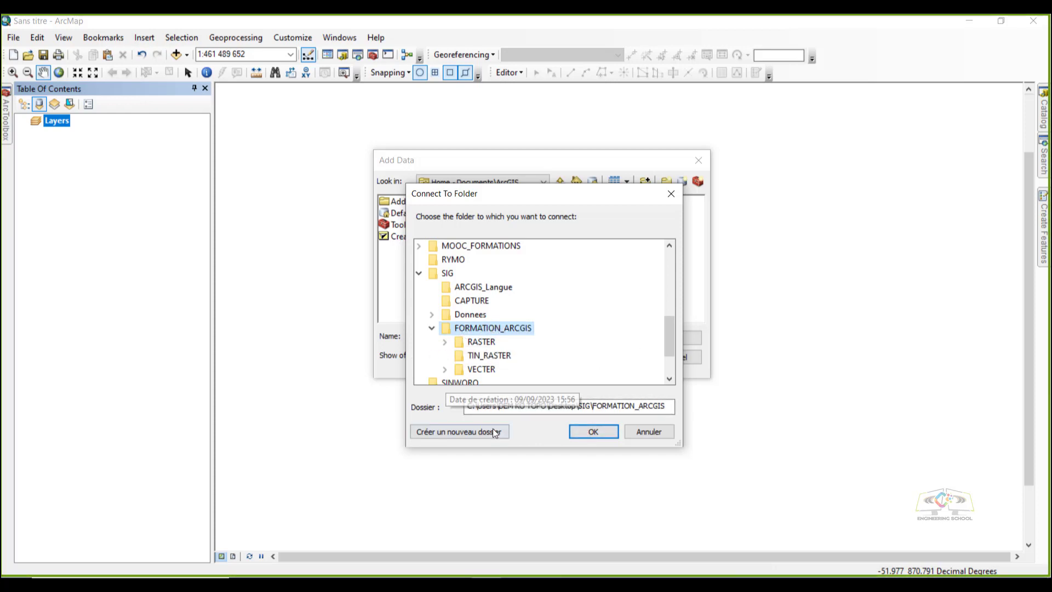
{"action": "left_click", "coordinate": [593, 431]}
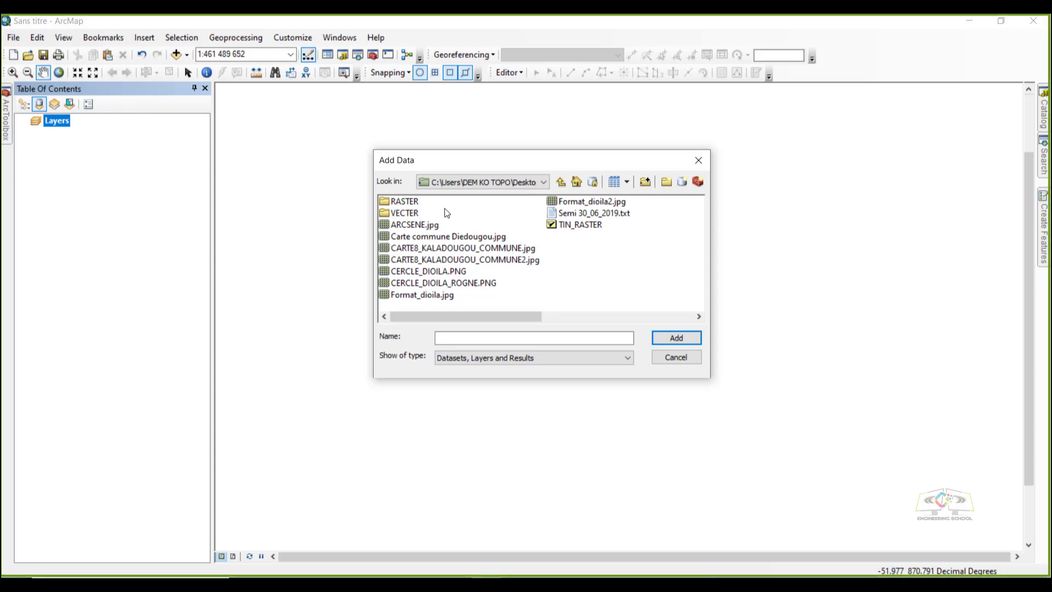
{"action": "double_click", "coordinate": [405, 216]}
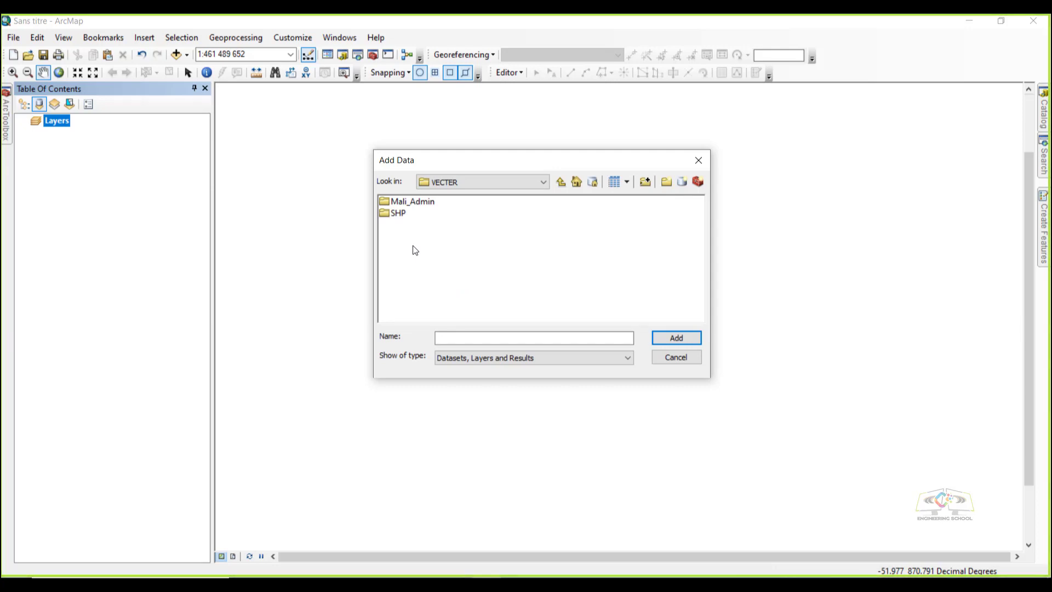
Add the shapefile mli_adm2_ocha_ply_130715_pcode.shp from the Mali_Admin folder to the map
{"action": "double_click", "coordinate": [413, 204]}
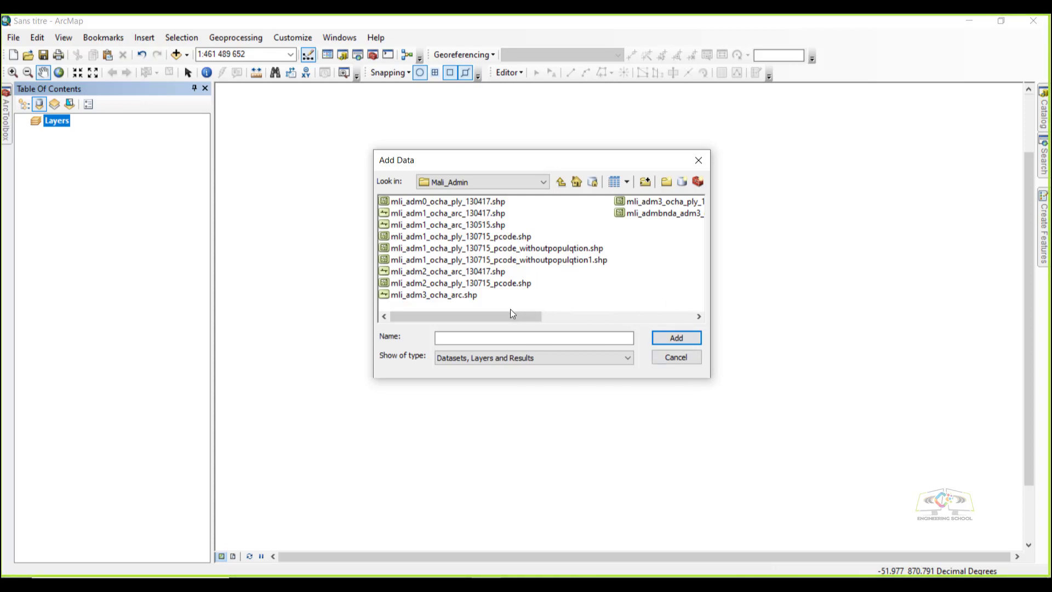
{"action": "left_click_drag", "start_coordinate": [510, 316], "coordinate": [661, 321]}
{"action": "left_click_drag", "start_coordinate": [614, 321], "coordinate": [504, 326]}
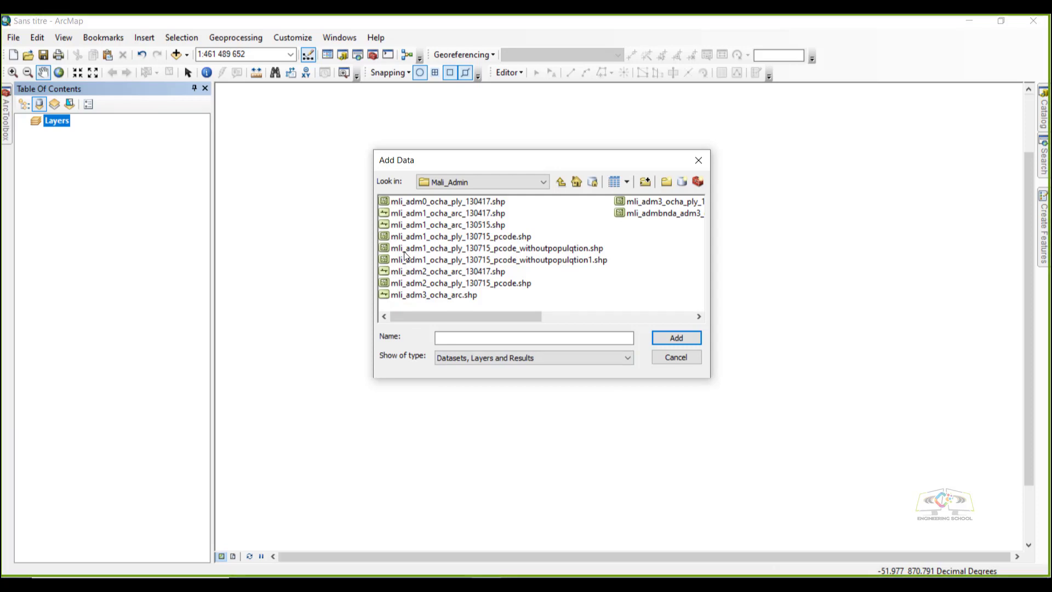
{"action": "left_click", "coordinate": [412, 283]}
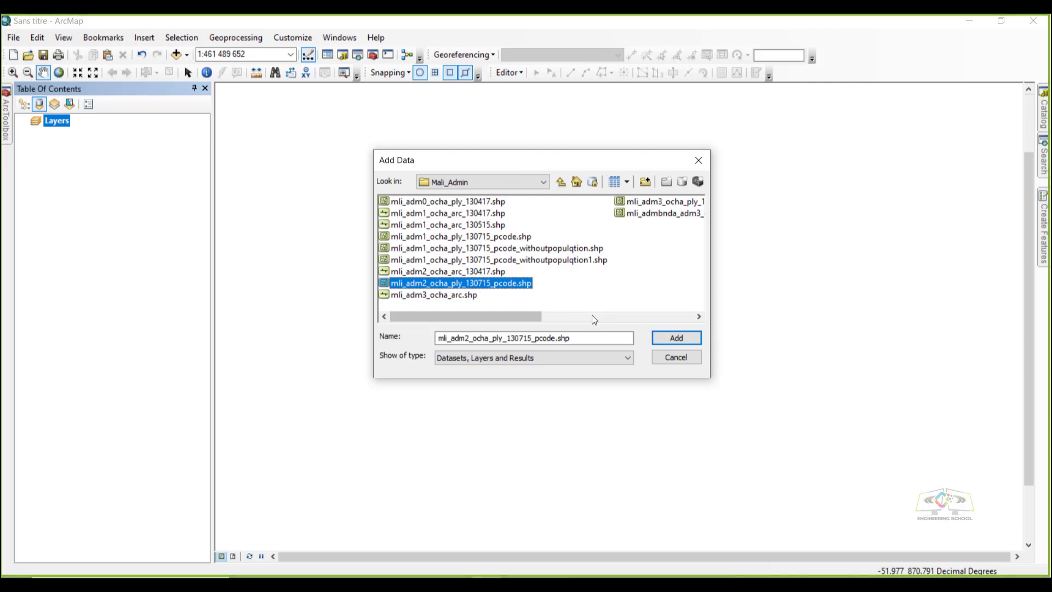
{"action": "left_click", "coordinate": [466, 271]}
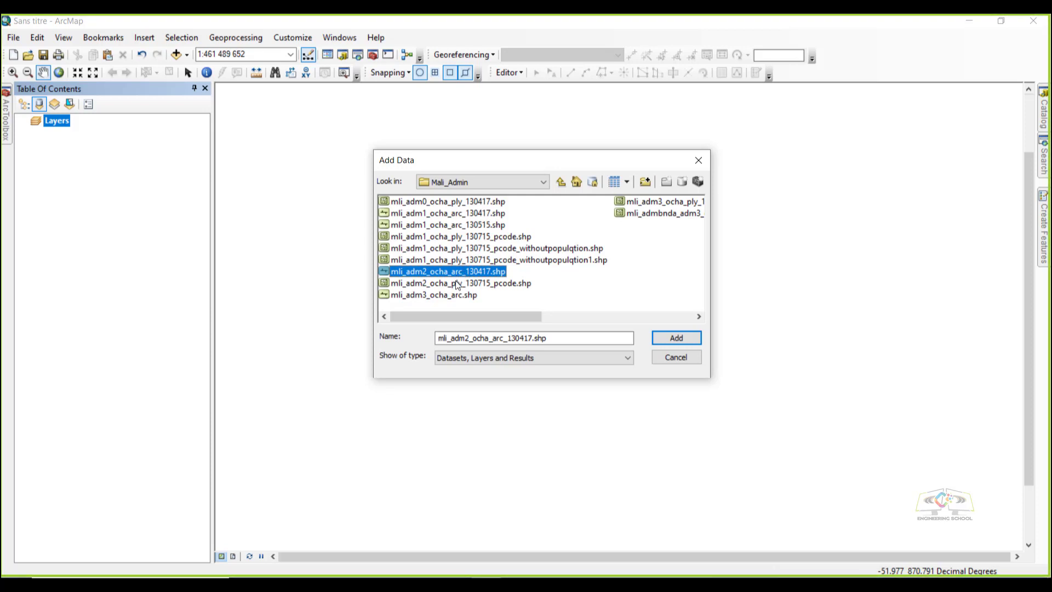
{"action": "left_click", "coordinate": [460, 284]}
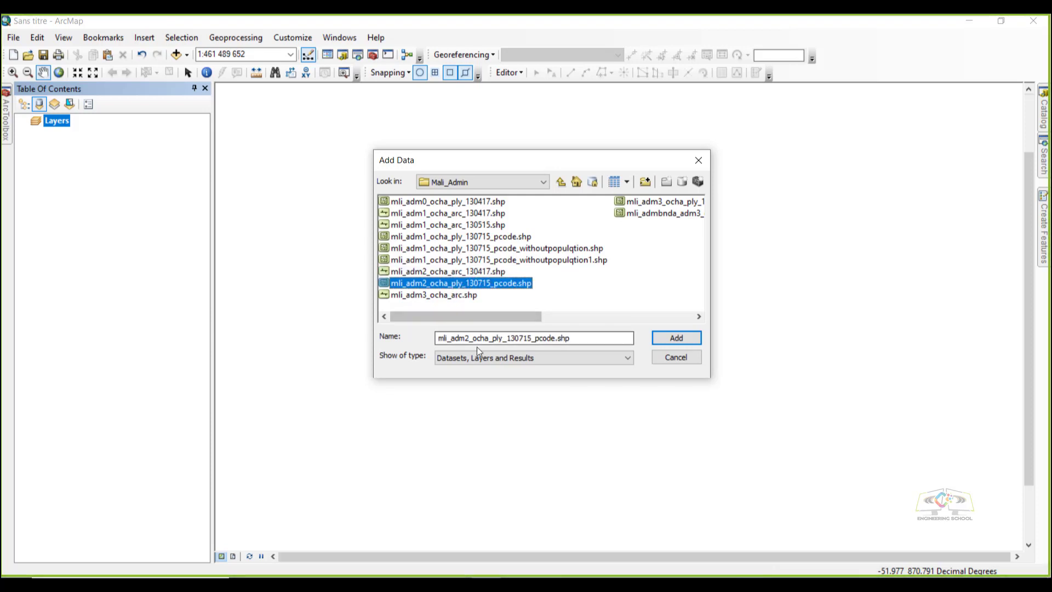
{"action": "left_click", "coordinate": [667, 340]}
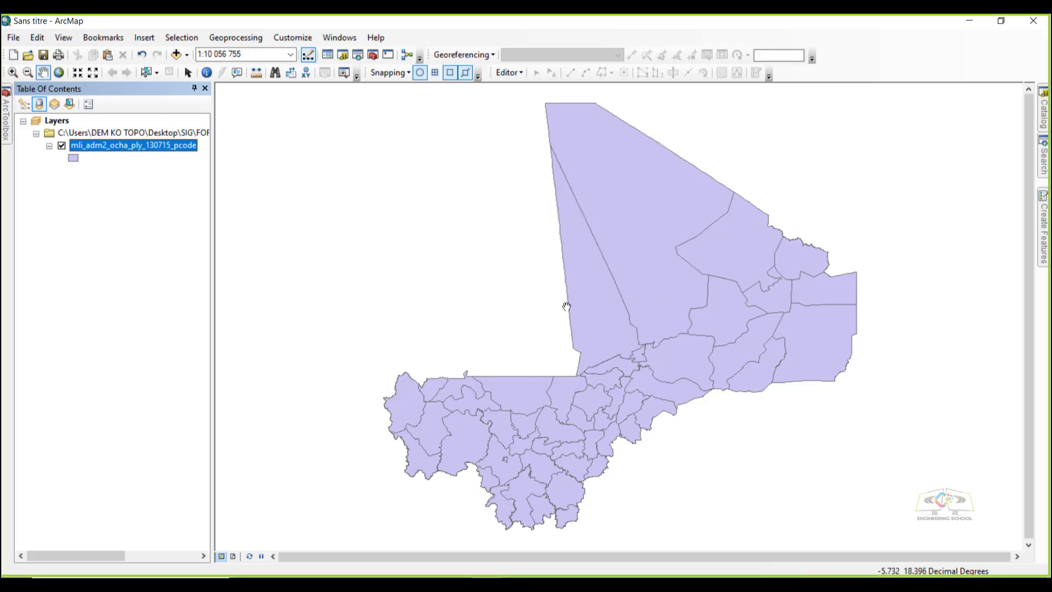
Examine the whole Mali polygon layer at 1:15 000 000, panning it around the map view
{"action": "scroll", "coordinate": [564, 307], "scroll_direction": "up", "scroll_amount": 2}
{"action": "scroll", "coordinate": [564, 333], "scroll_direction": "down", "scroll_amount": 3}
{"action": "scroll", "coordinate": [563, 333], "scroll_direction": "down", "scroll_amount": 1}
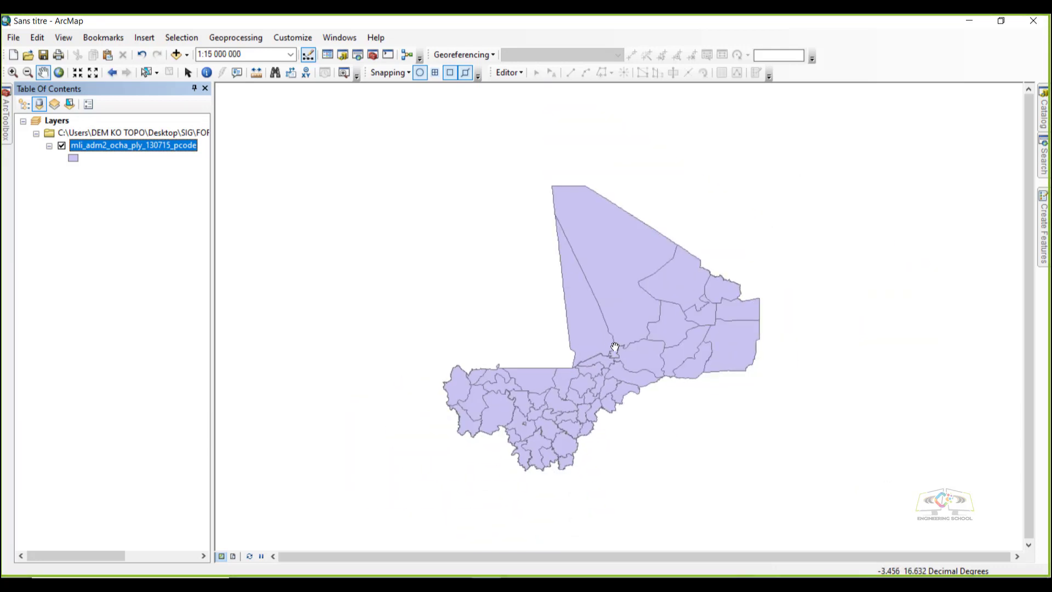
{"action": "left_click_drag", "start_coordinate": [616, 348], "coordinate": [639, 352]}
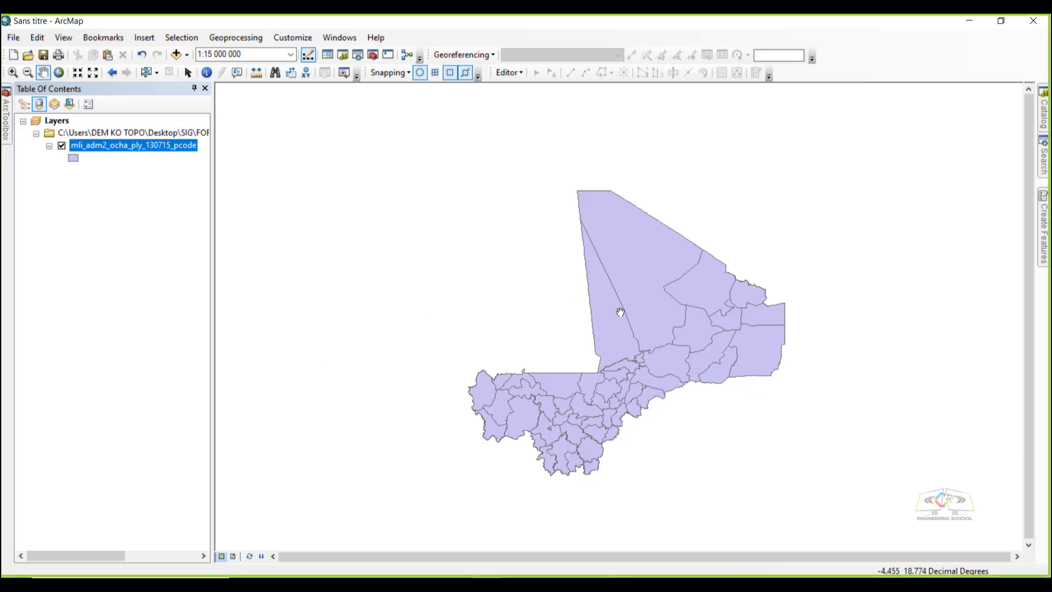
{"action": "left_click_drag", "start_coordinate": [588, 252], "coordinate": [583, 281]}
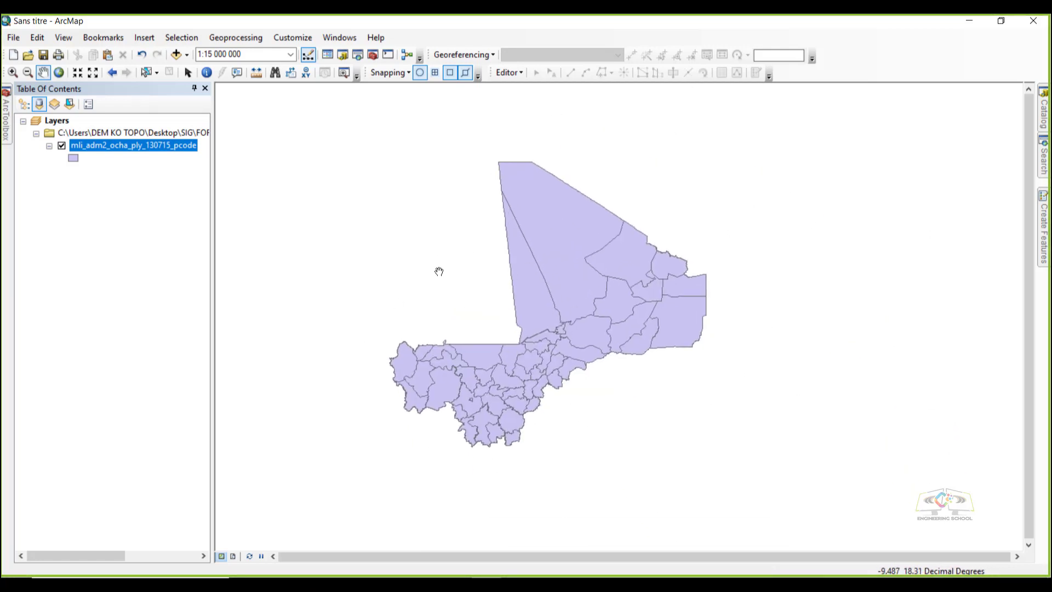
{"action": "left_click_drag", "start_coordinate": [530, 305], "coordinate": [800, 335]}
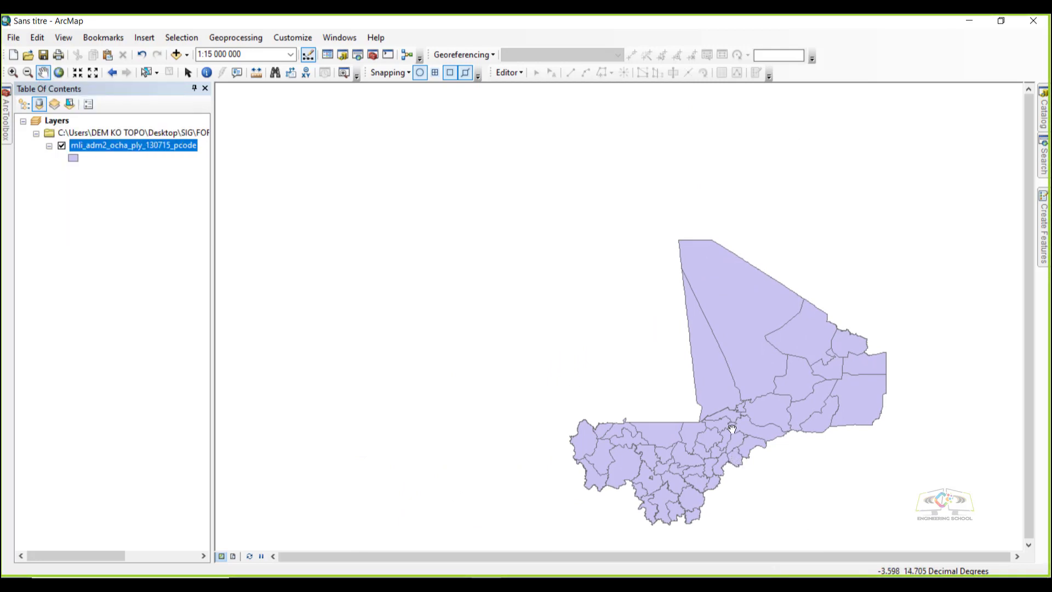
{"action": "left_click_drag", "start_coordinate": [797, 368], "coordinate": [555, 381]}
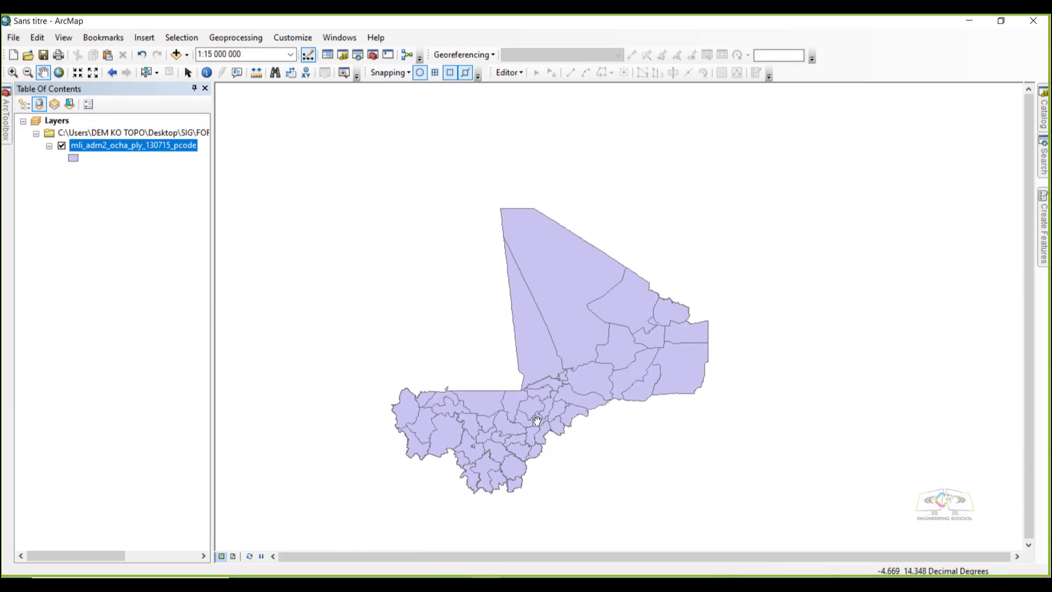
Inspect the layer's polygon boundaries at several scales and return the map to its full extent
{"action": "scroll", "coordinate": [535, 438], "scroll_direction": "down", "scroll_amount": 3}
{"action": "scroll", "coordinate": [534, 437], "scroll_direction": "up", "scroll_amount": 3}
{"action": "scroll", "coordinate": [535, 437], "scroll_direction": "up", "scroll_amount": 4}
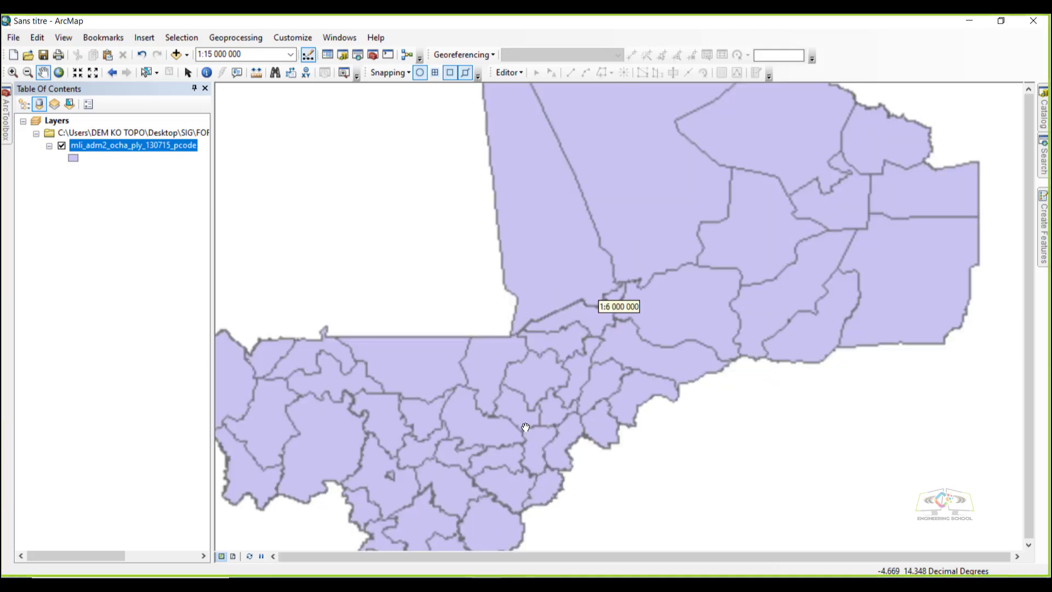
{"action": "scroll", "coordinate": [579, 454], "scroll_direction": "down", "scroll_amount": 4}
{"action": "scroll", "coordinate": [578, 454], "scroll_direction": "up", "scroll_amount": 5}
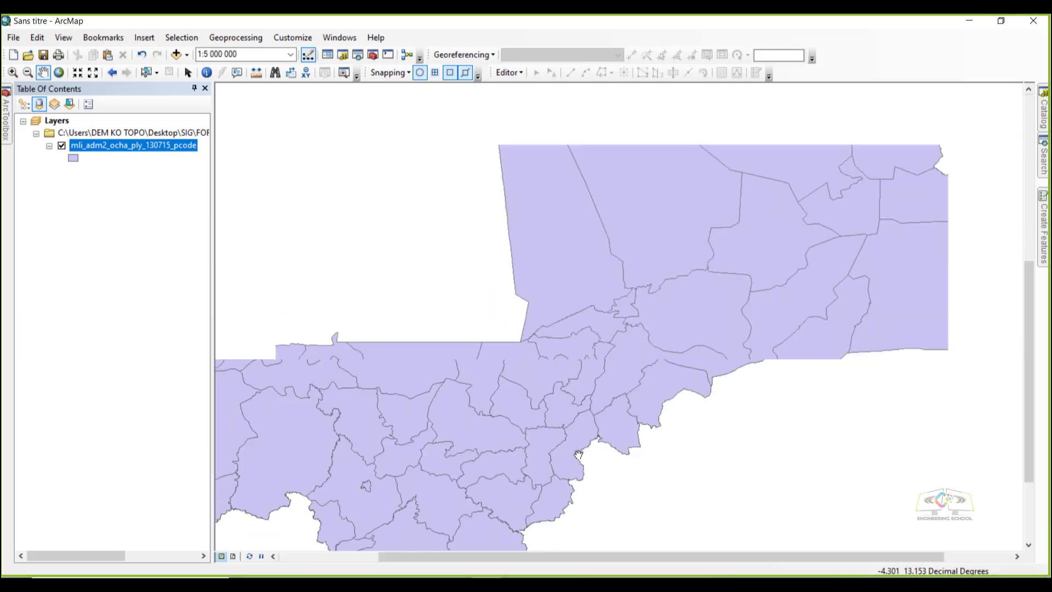
{"action": "scroll", "coordinate": [579, 454], "scroll_direction": "up", "scroll_amount": 2}
{"action": "scroll", "coordinate": [578, 454], "scroll_direction": "down", "scroll_amount": 1}
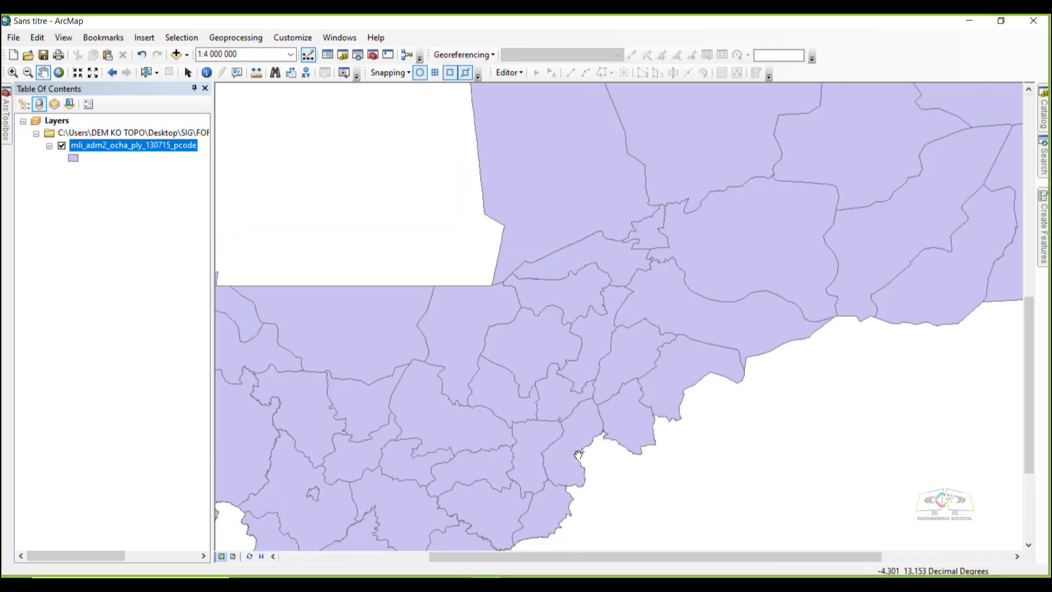
{"action": "scroll", "coordinate": [429, 213], "scroll_direction": "up", "scroll_amount": 2}
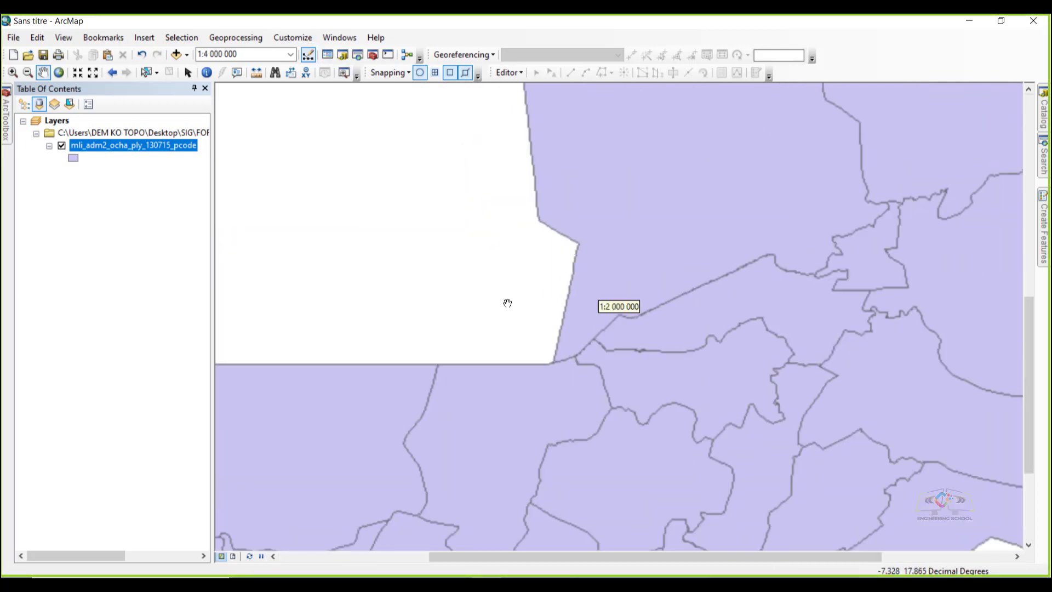
{"action": "scroll", "coordinate": [488, 318], "scroll_direction": "down", "scroll_amount": 2}
{"action": "scroll", "coordinate": [488, 317], "scroll_direction": "down", "scroll_amount": 1}
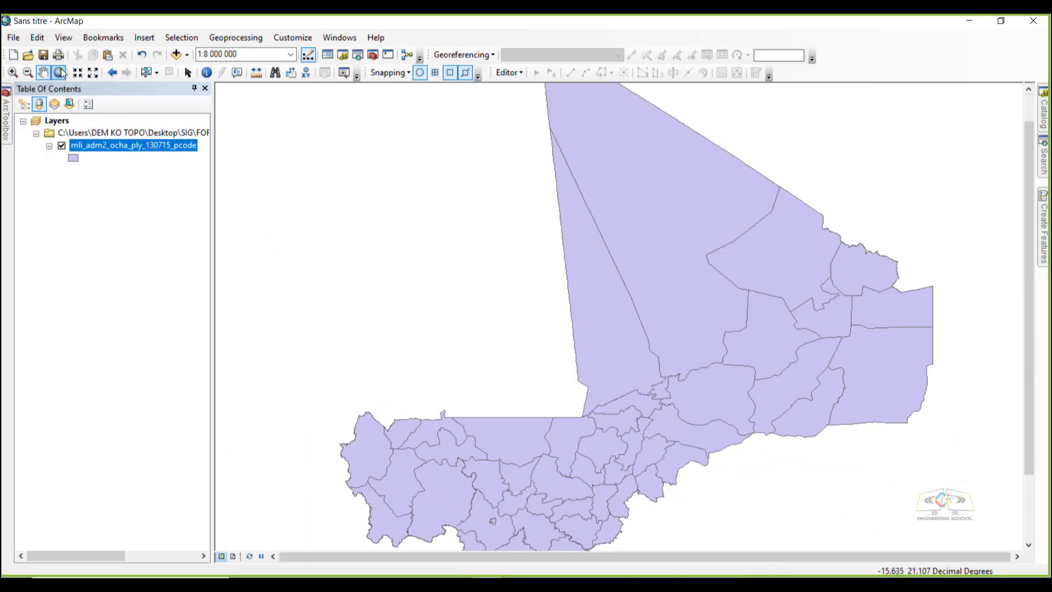
{"action": "scroll", "coordinate": [490, 218], "scroll_direction": "up", "scroll_amount": 1}
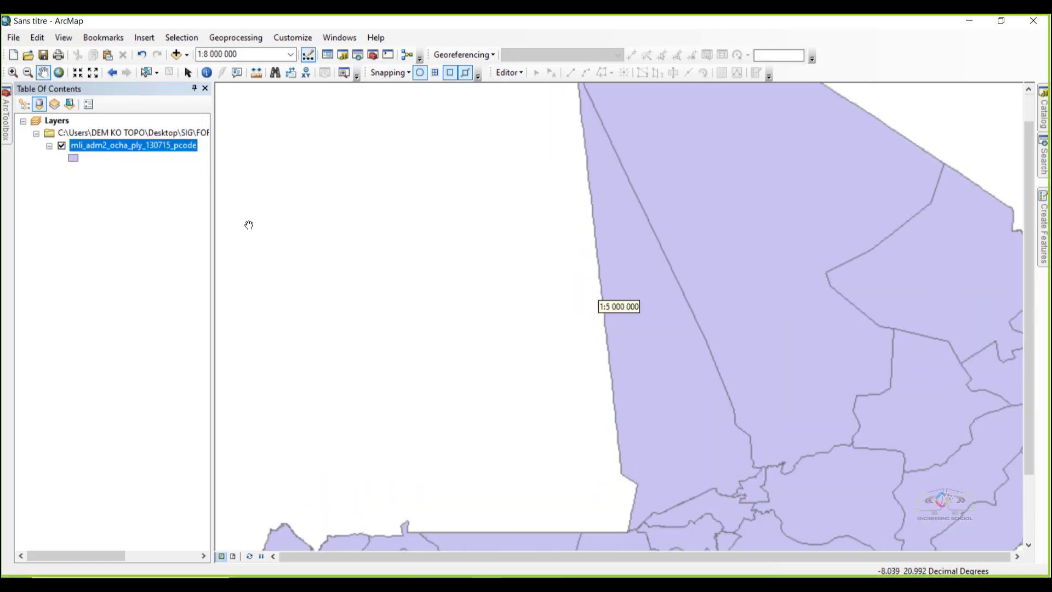
{"action": "left_click", "coordinate": [58, 72]}
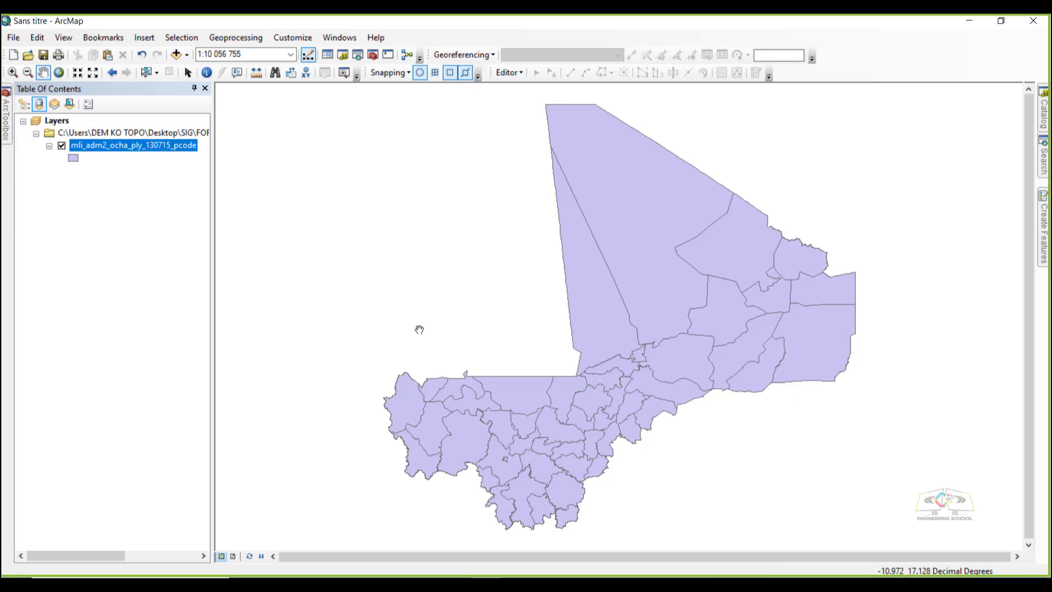
Zoom in on a box around the small enclosed polygon in southern Mali and zoom back out with drawn boxes
{"action": "left_click", "coordinate": [11, 72]}
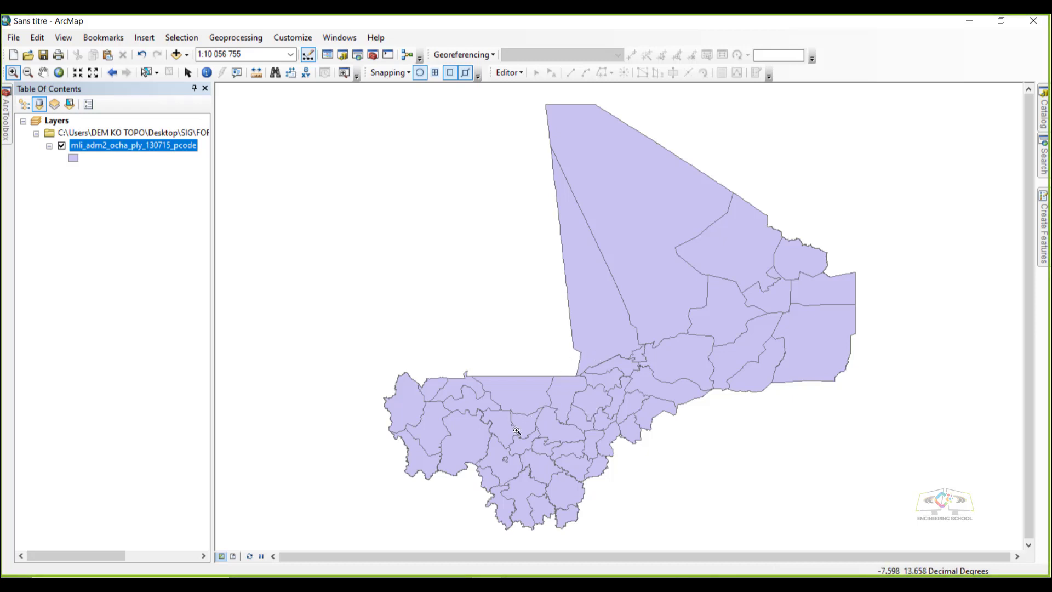
{"action": "left_click_drag", "start_coordinate": [495, 446], "coordinate": [525, 470]}
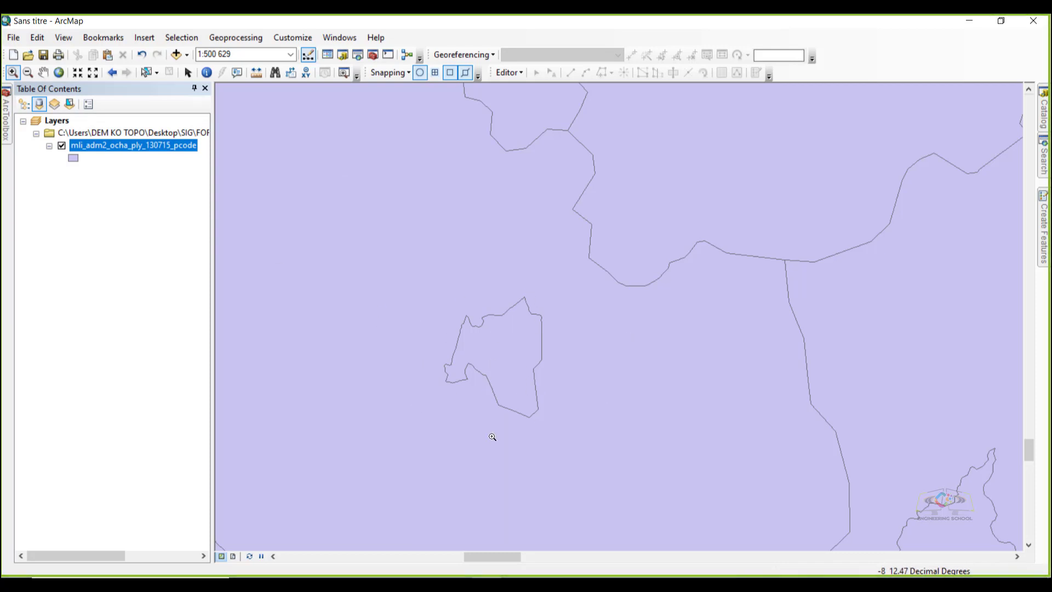
{"action": "scroll", "coordinate": [426, 428], "scroll_direction": "down", "scroll_amount": 4}
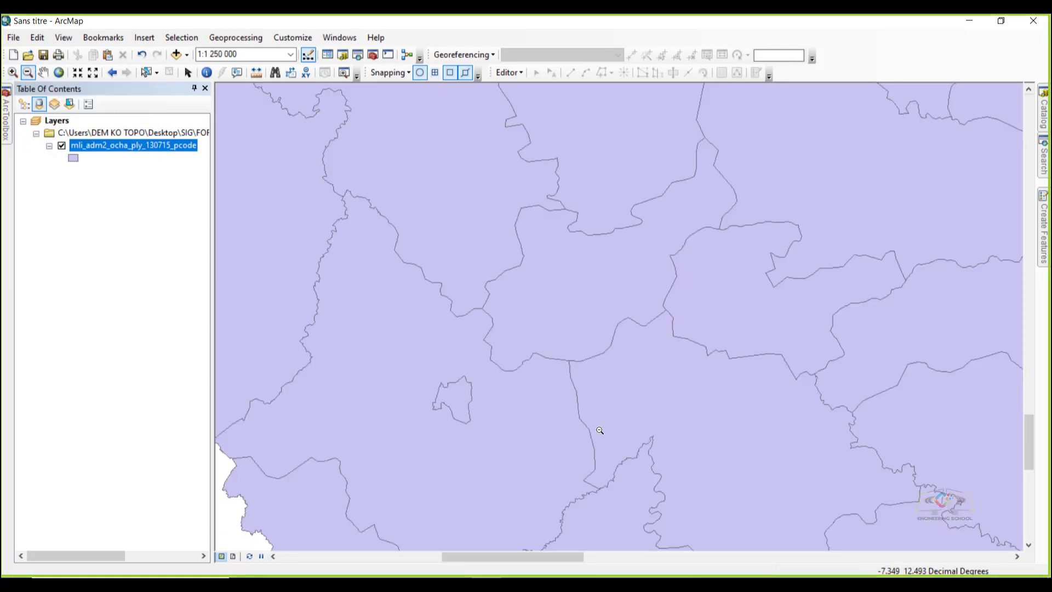
{"action": "left_click_drag", "start_coordinate": [542, 459], "coordinate": [371, 294]}
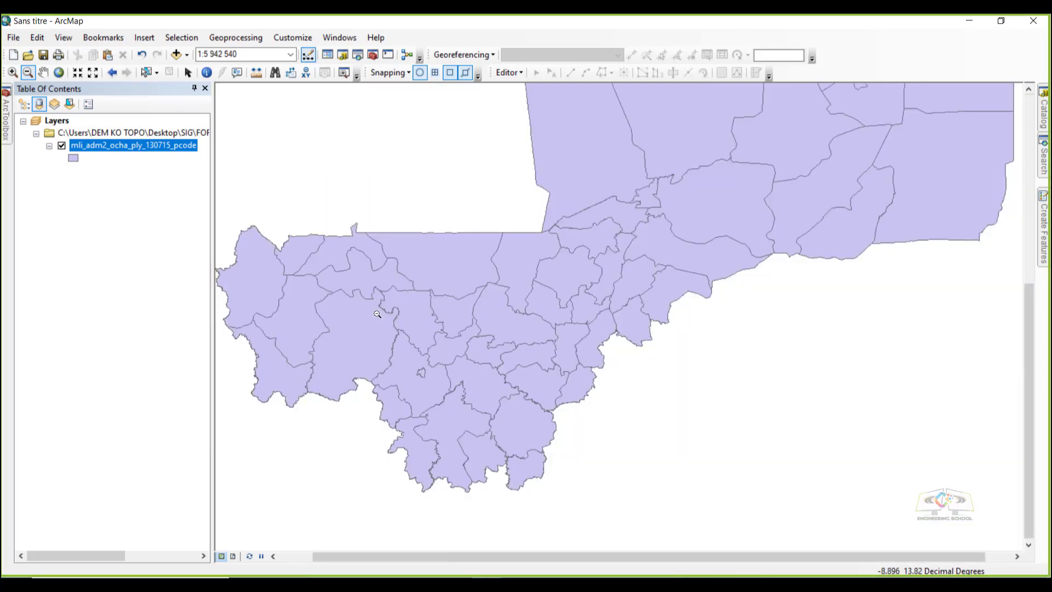
{"action": "left_click_drag", "start_coordinate": [864, 346], "coordinate": [641, 171]}
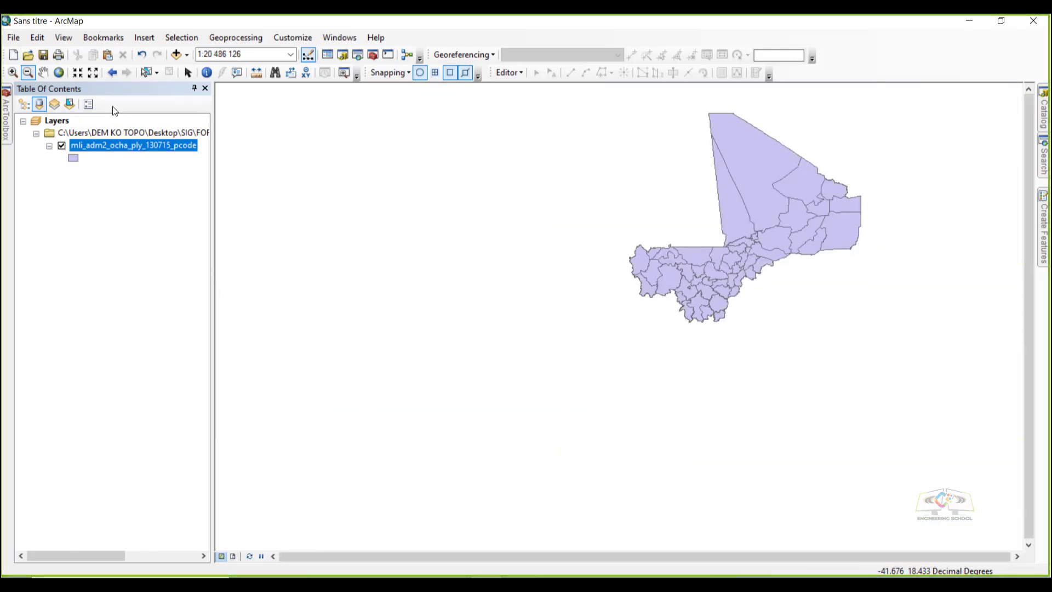
Zoom the map to 1:12 500 000 and pan Mali back to the middle of the view
{"action": "left_click", "coordinate": [80, 72]}
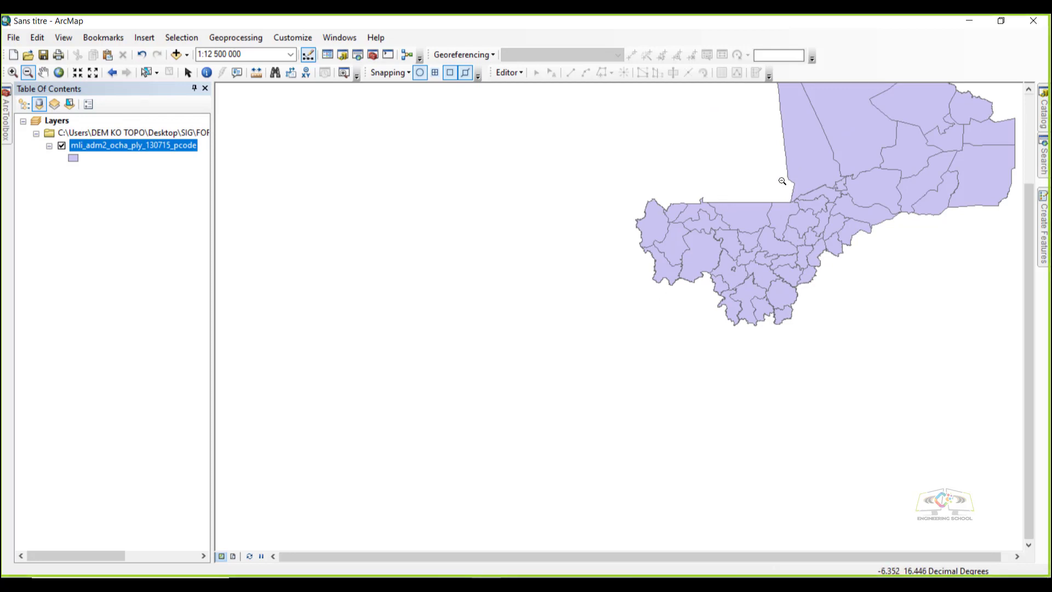
{"action": "left_click", "coordinate": [44, 74]}
{"action": "left_click_drag", "start_coordinate": [819, 162], "coordinate": [561, 289]}
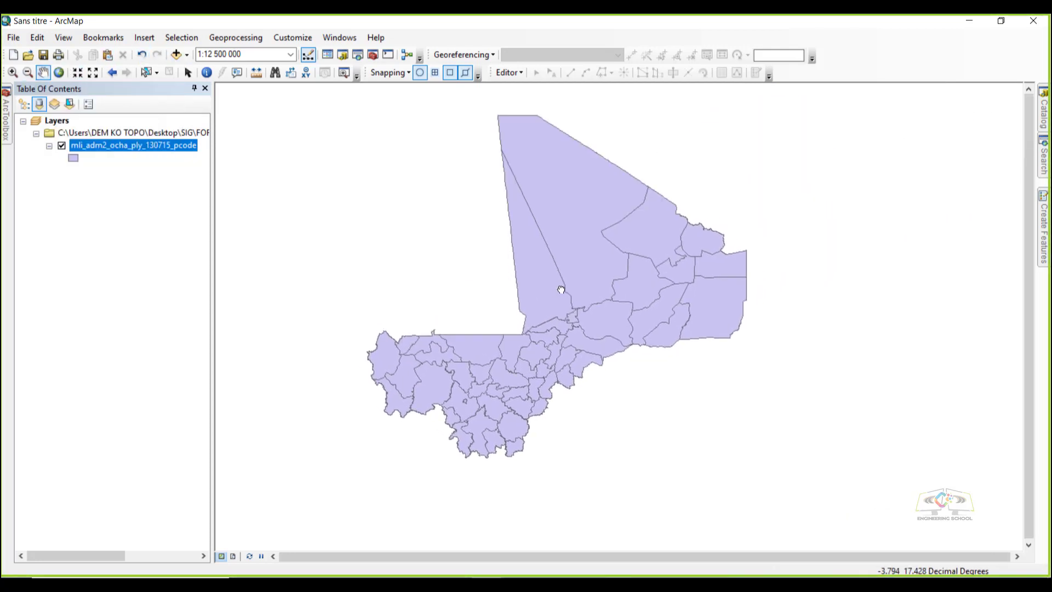
Magnify the map in fixed steps to 1:2 500 000 and reduce it in fixed steps back to 1:12 500 000
{"action": "left_click", "coordinate": [77, 74]}
{"action": "left_click", "coordinate": [78, 74]}
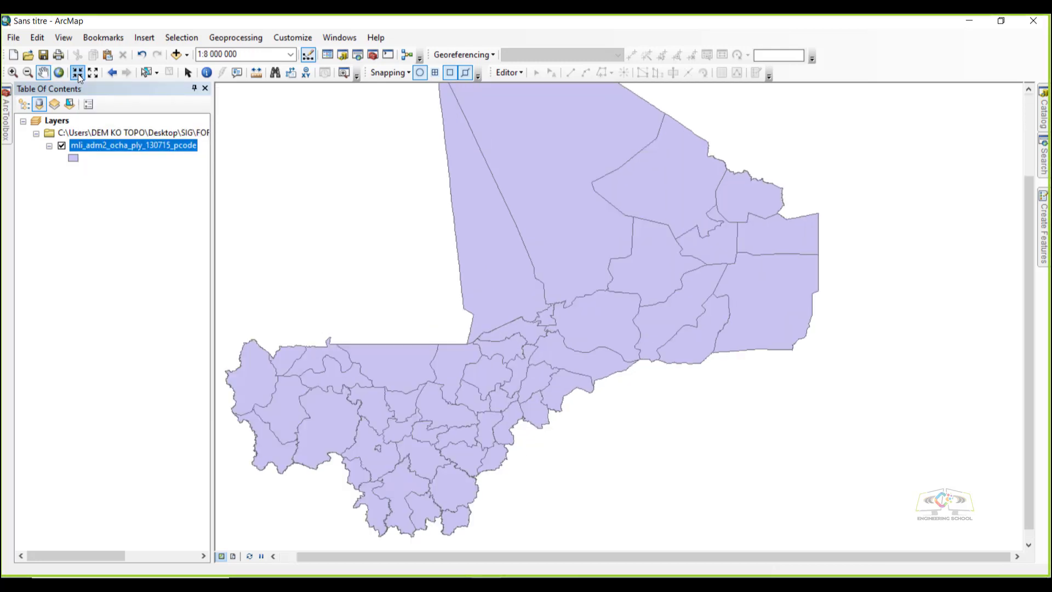
{"action": "left_click", "coordinate": [78, 74]}
{"action": "left_click", "coordinate": [78, 74]}
{"action": "left_click", "coordinate": [78, 74]}
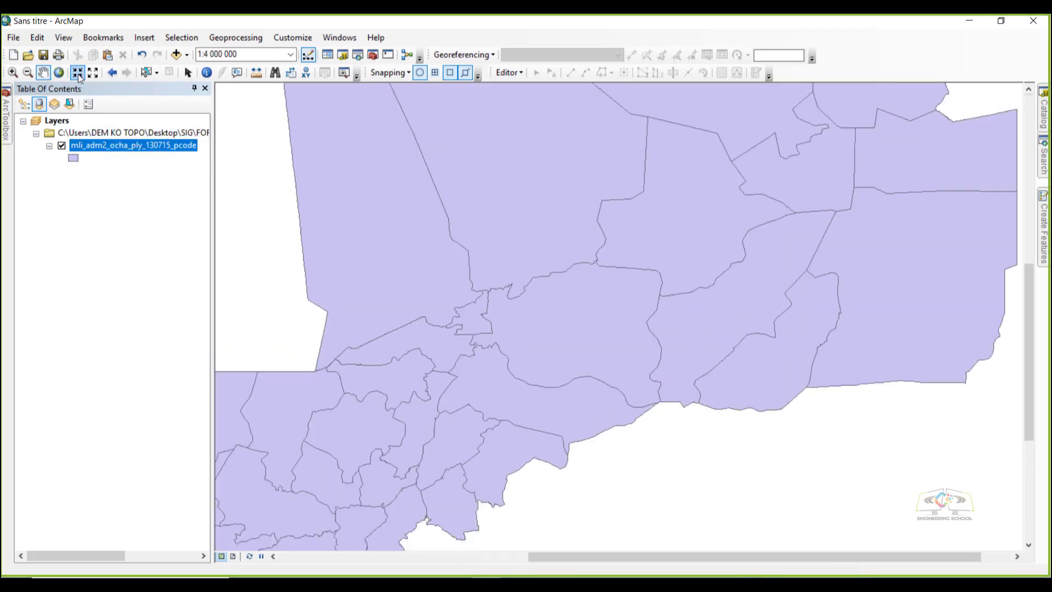
{"action": "left_click", "coordinate": [78, 74]}
{"action": "left_click", "coordinate": [78, 74]}
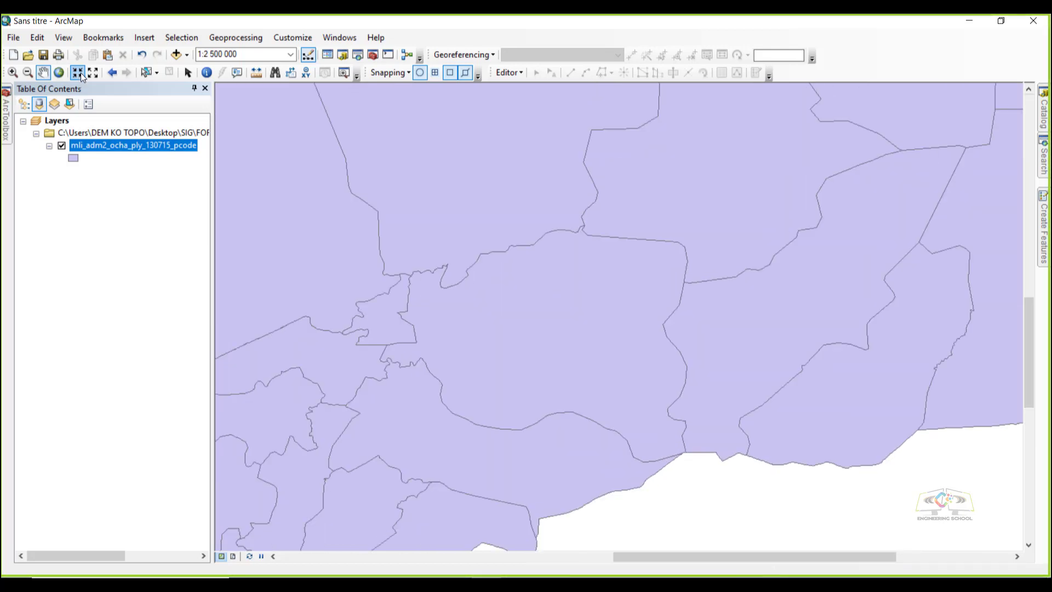
{"action": "left_click", "coordinate": [93, 73]}
{"action": "left_click", "coordinate": [92, 74]}
{"action": "left_click", "coordinate": [93, 73]}
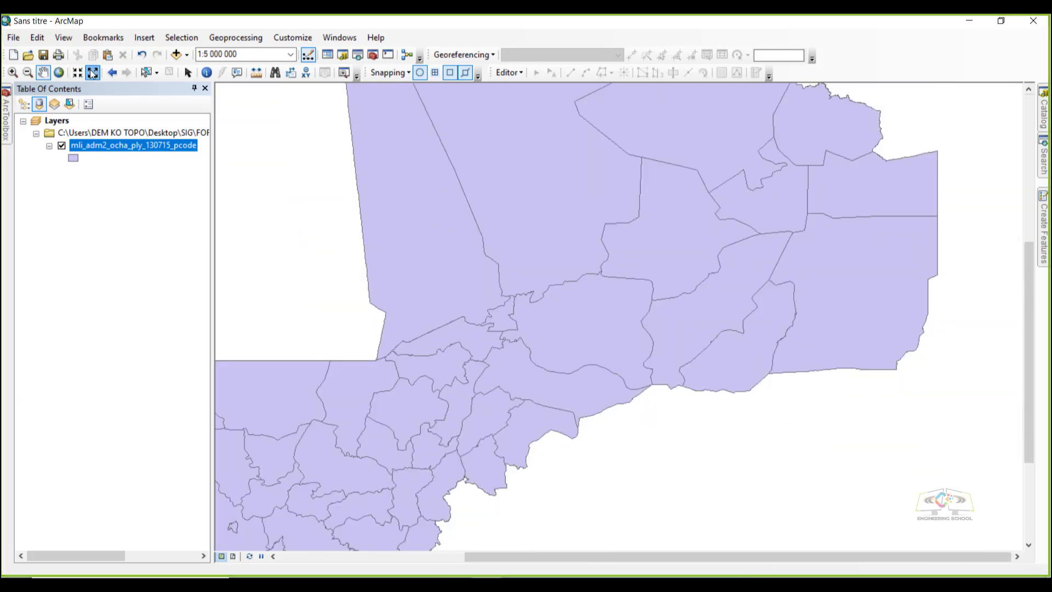
{"action": "left_click", "coordinate": [93, 73]}
{"action": "left_click", "coordinate": [92, 74]}
{"action": "left_click", "coordinate": [93, 74]}
{"action": "left_click", "coordinate": [92, 75]}
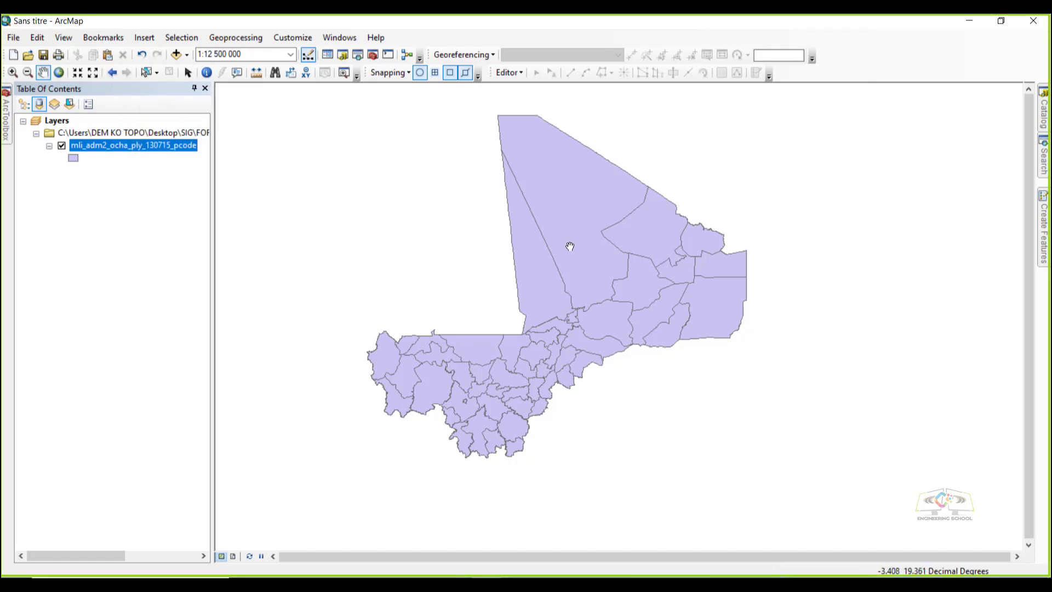
Zoom out to 1:125 000 000 and switch between the previous and next extents, ending at 1:12 500 000
{"action": "scroll", "coordinate": [558, 295], "scroll_direction": "up", "scroll_amount": 4}
{"action": "scroll", "coordinate": [559, 295], "scroll_direction": "up", "scroll_amount": 5}
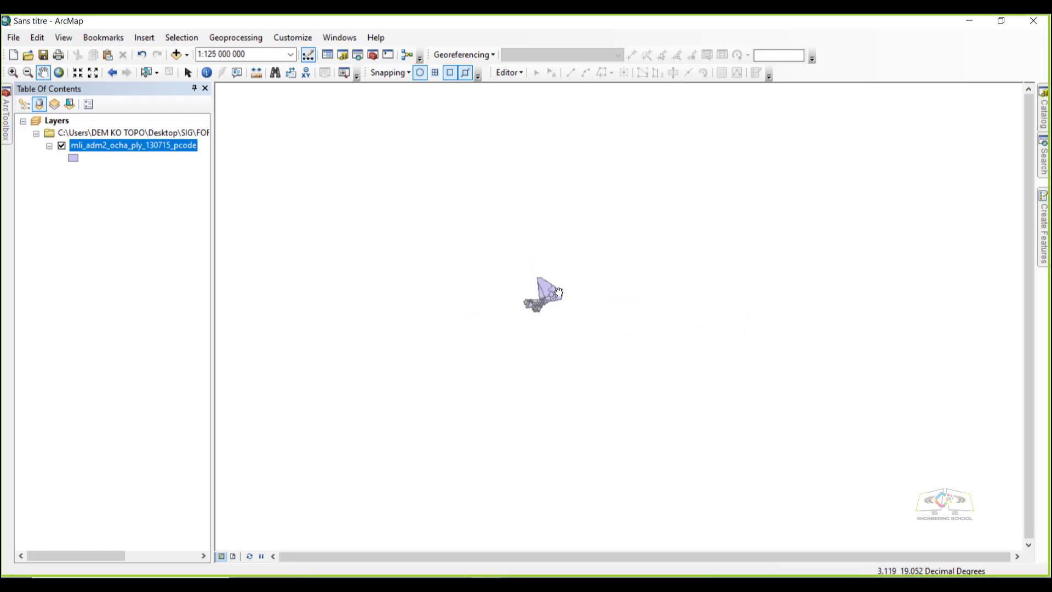
{"action": "left_click", "coordinate": [111, 72]}
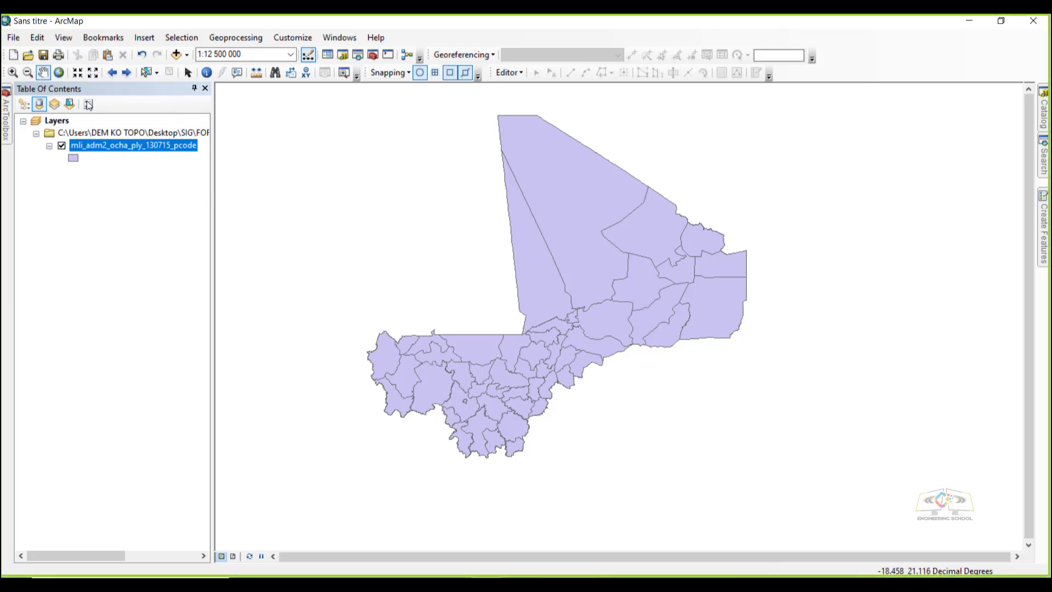
{"action": "left_click", "coordinate": [128, 73]}
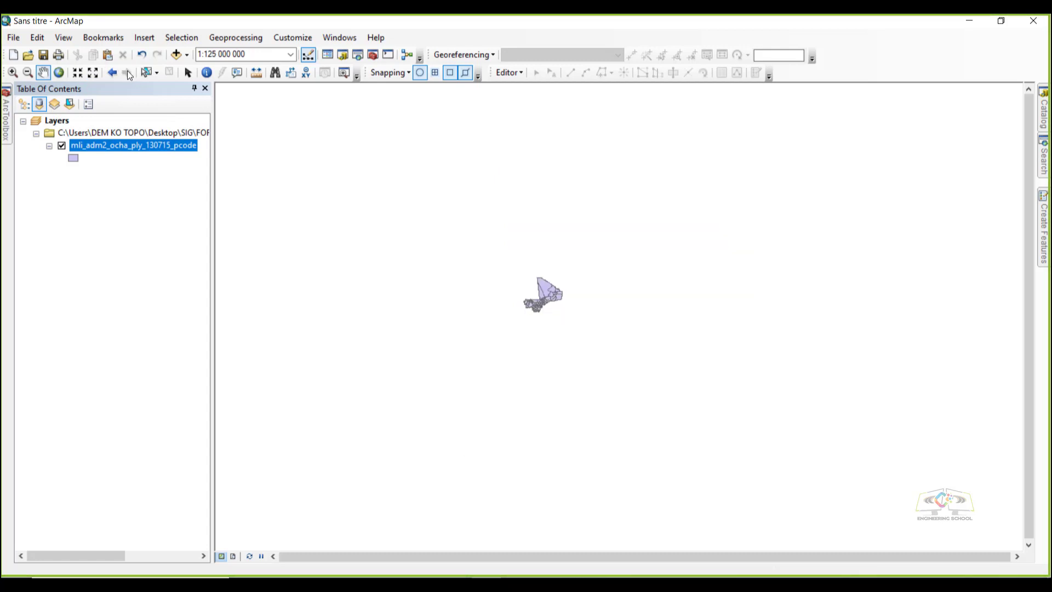
{"action": "left_click", "coordinate": [111, 73]}
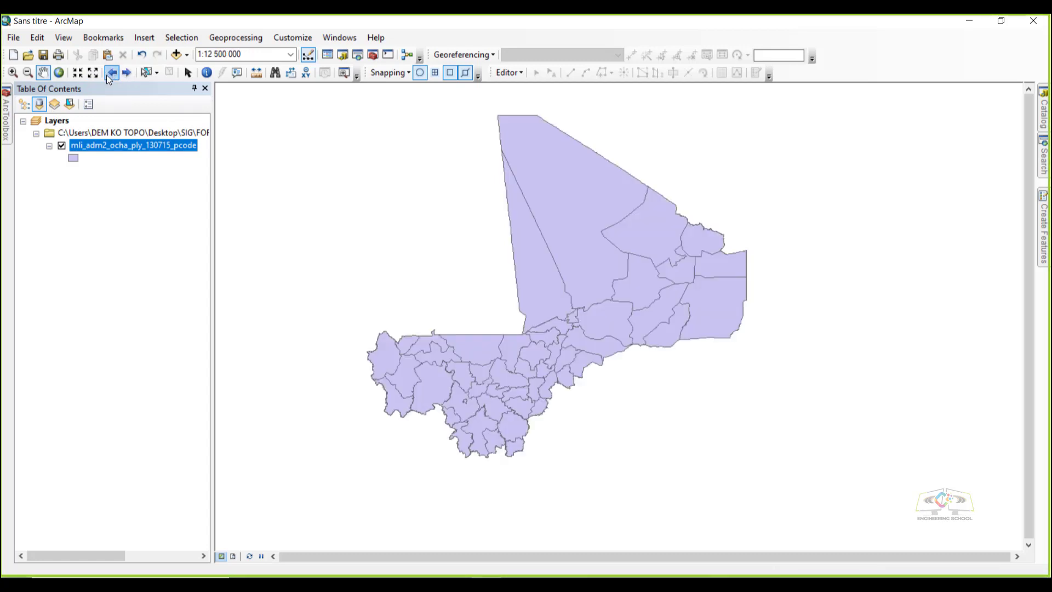
Select single polygons of northern Mali one by one, including the large northern, narrow north-western and north-eastern ones
{"action": "left_click", "coordinate": [146, 71]}
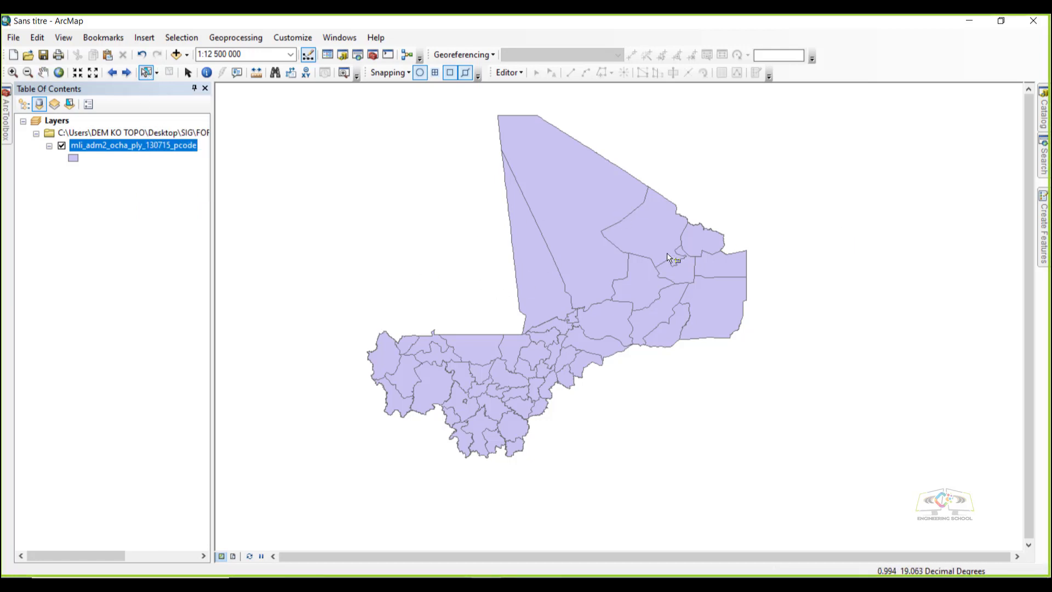
{"action": "left_click", "coordinate": [566, 195]}
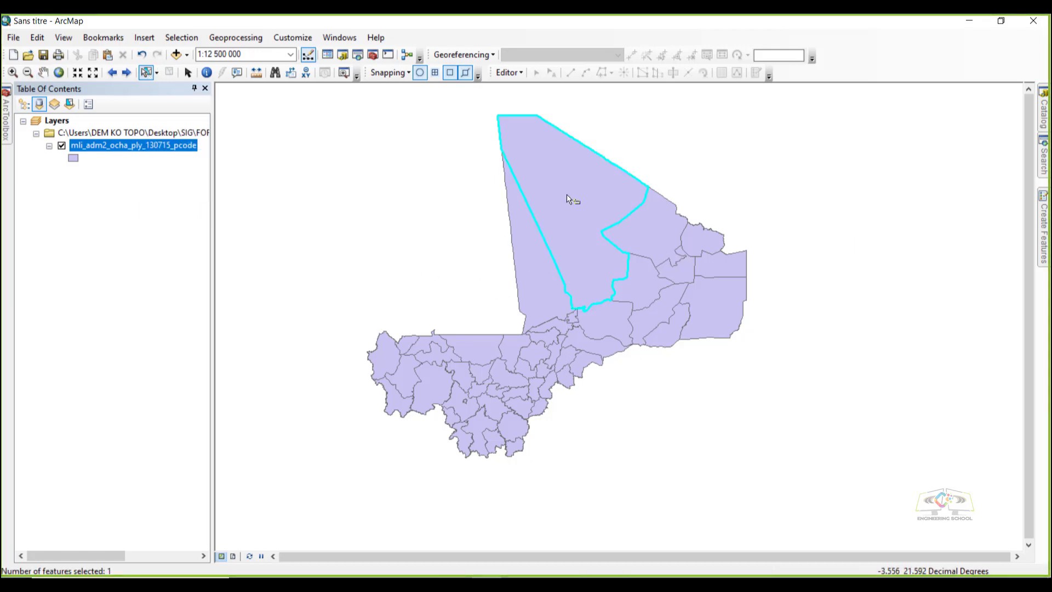
{"action": "left_click", "coordinate": [534, 295]}
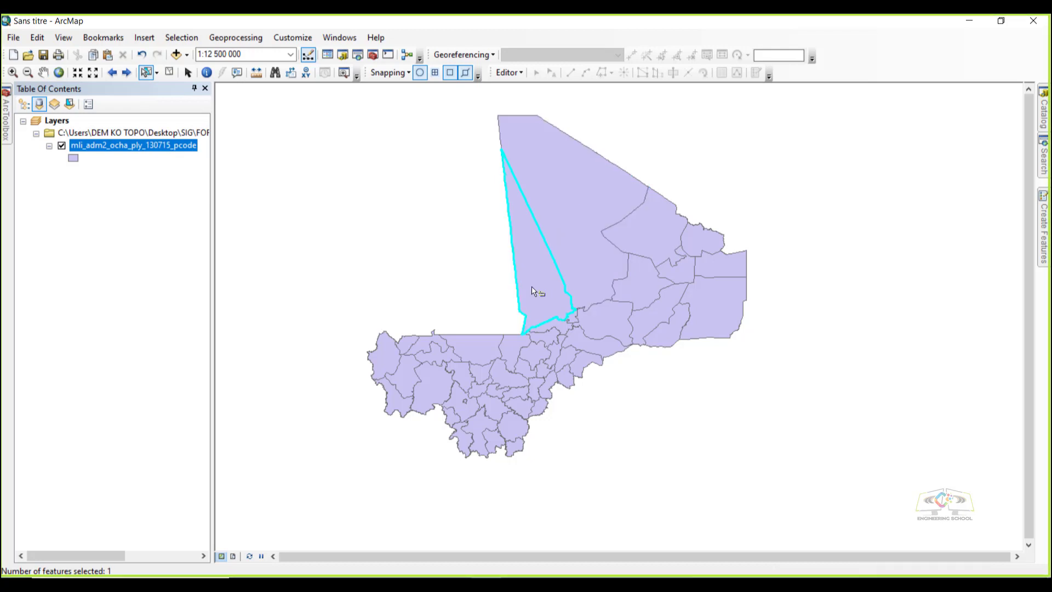
{"action": "left_click", "coordinate": [695, 321]}
{"action": "left_click", "coordinate": [668, 249]}
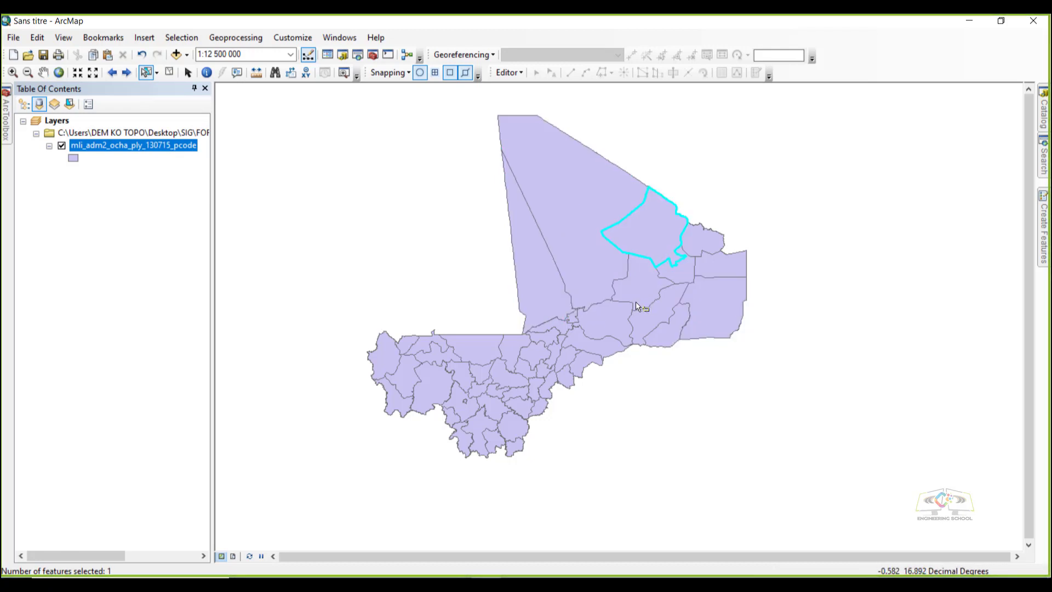
Select single polygons across southern and western Mali in turn, ending with the one directly south of the large northern polygon
{"action": "left_click", "coordinate": [636, 301]}
{"action": "left_click", "coordinate": [525, 383]}
{"action": "left_click", "coordinate": [438, 385]}
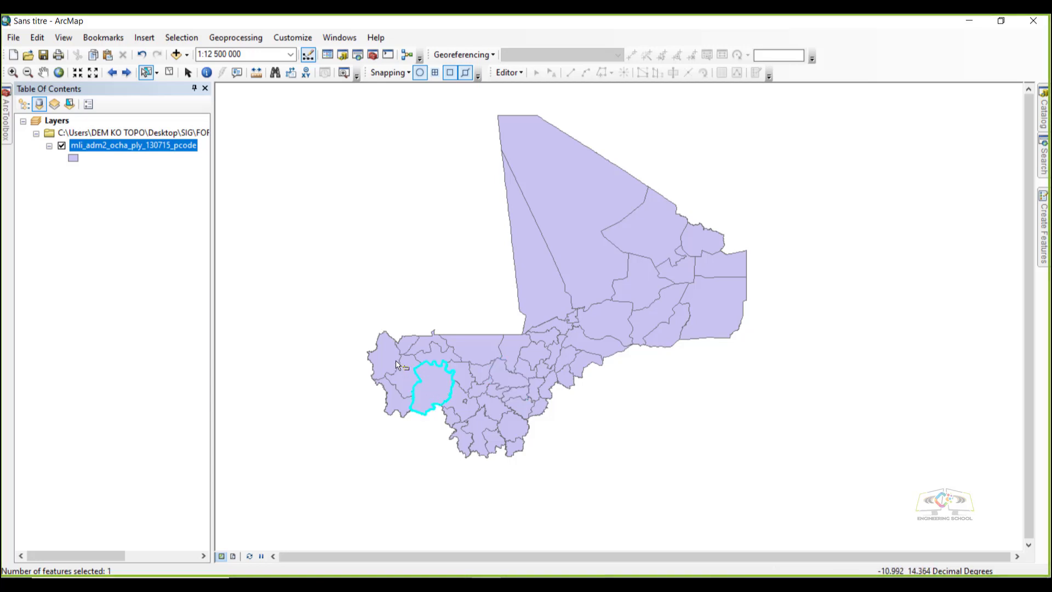
{"action": "left_click", "coordinate": [395, 360]}
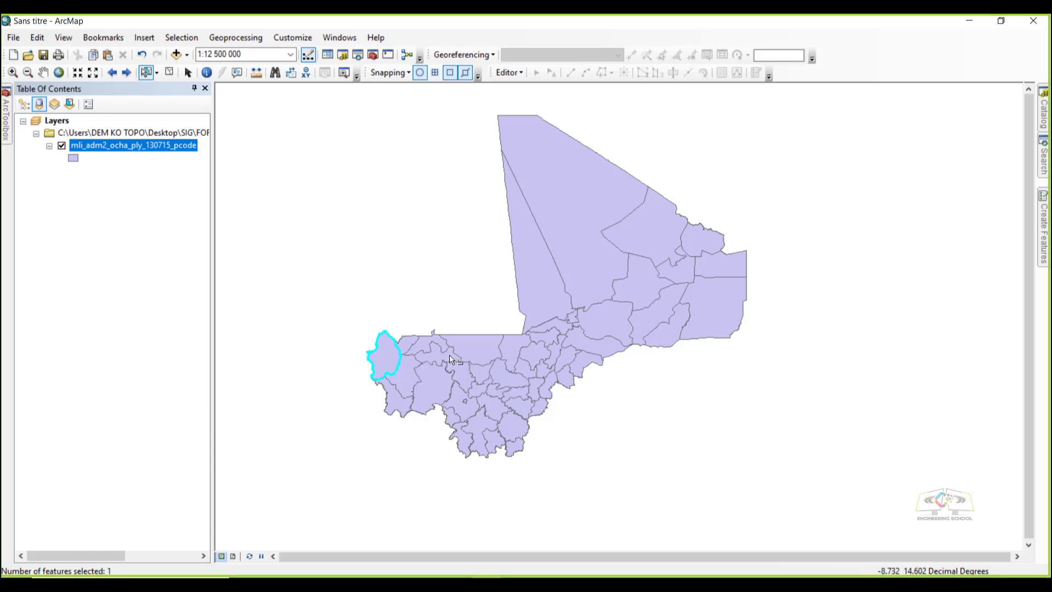
{"action": "left_click", "coordinate": [560, 351]}
{"action": "left_click", "coordinate": [606, 307]}
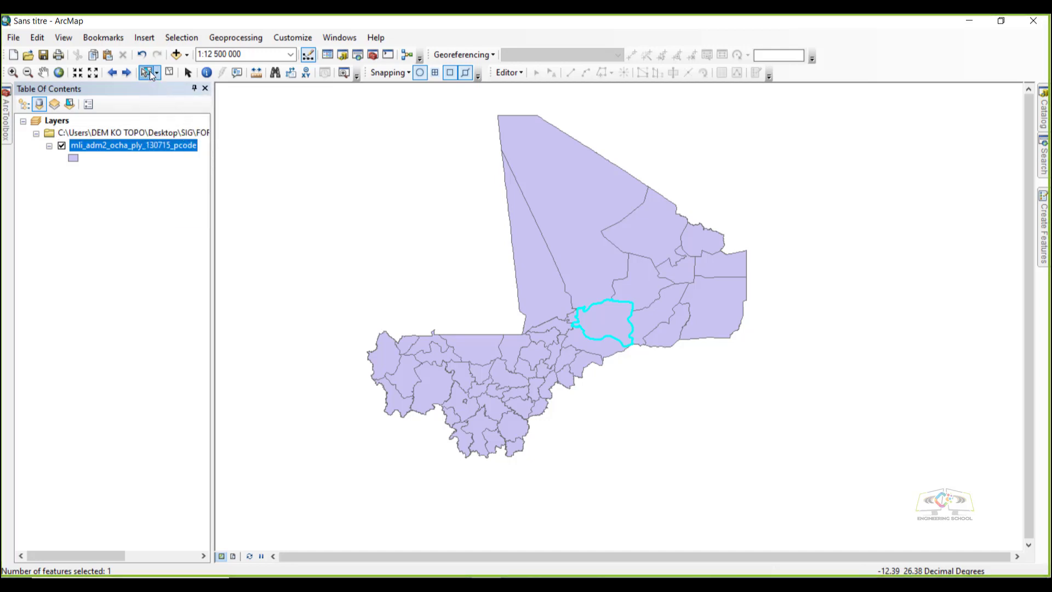
Select further polygons across northern and eastern Mali, ending with the large northern one, and clear the selection
{"action": "left_click", "coordinate": [570, 201]}
{"action": "left_click", "coordinate": [543, 281]}
{"action": "left_click", "coordinate": [620, 278]}
{"action": "left_click", "coordinate": [633, 280], "text": "shift"}
{"action": "left_click", "coordinate": [690, 294]}
{"action": "left_click", "coordinate": [631, 326]}
{"action": "left_click", "coordinate": [586, 262]}
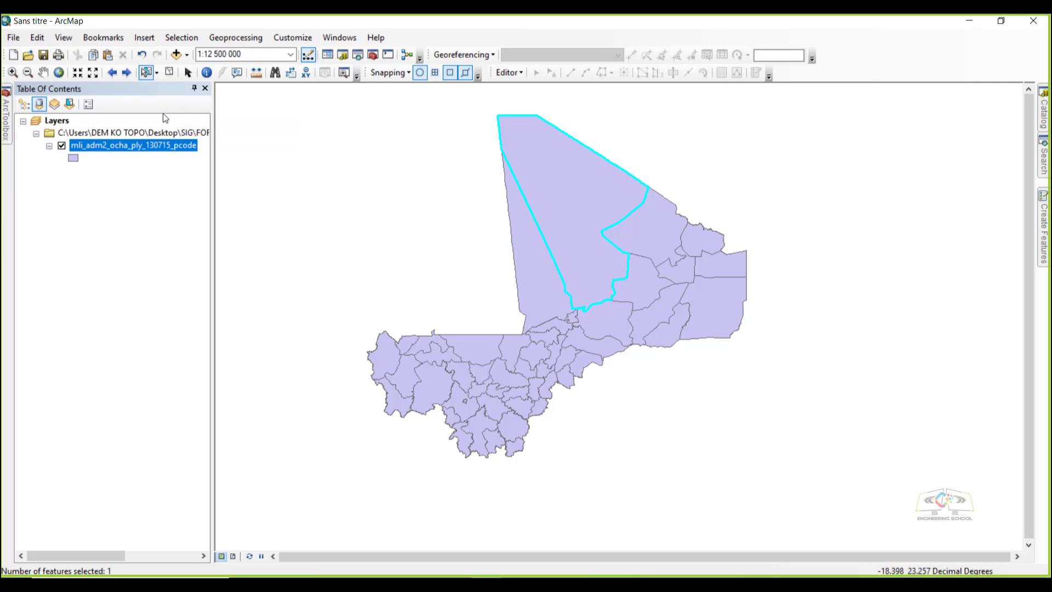
{"action": "left_click", "coordinate": [169, 73]}
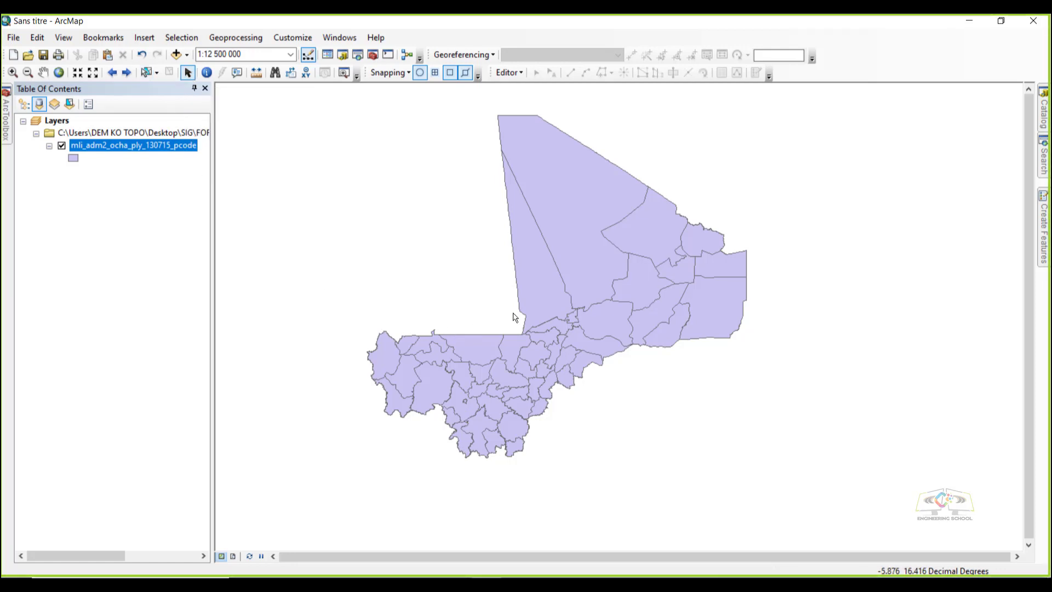
Try the Select Elements tool by drawing boxes over southern Mali at 1:10 000 000
{"action": "left_click", "coordinate": [187, 73]}
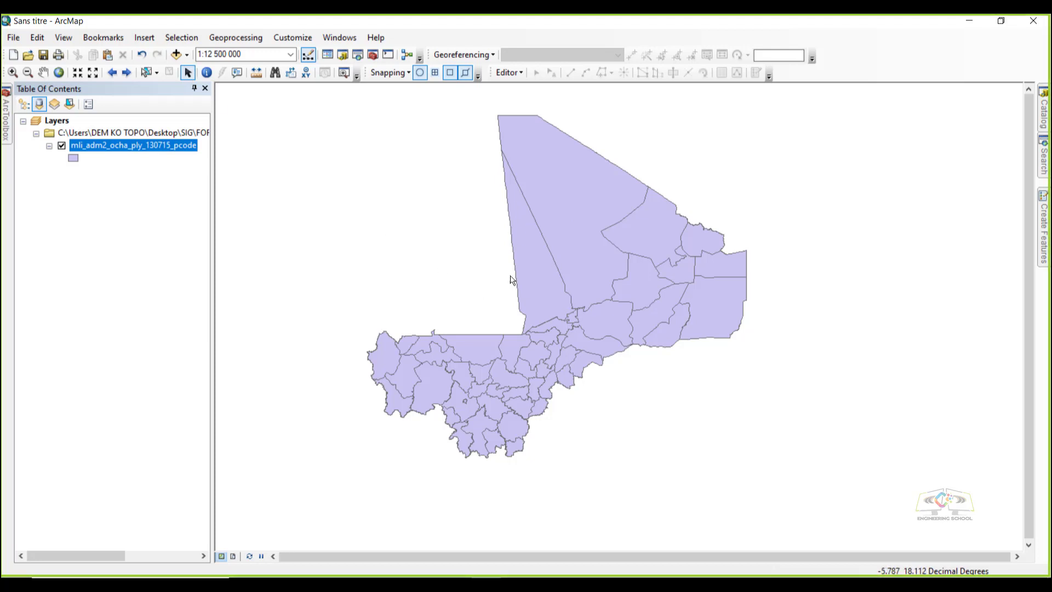
{"action": "scroll", "coordinate": [425, 277], "scroll_direction": "up", "scroll_amount": 1}
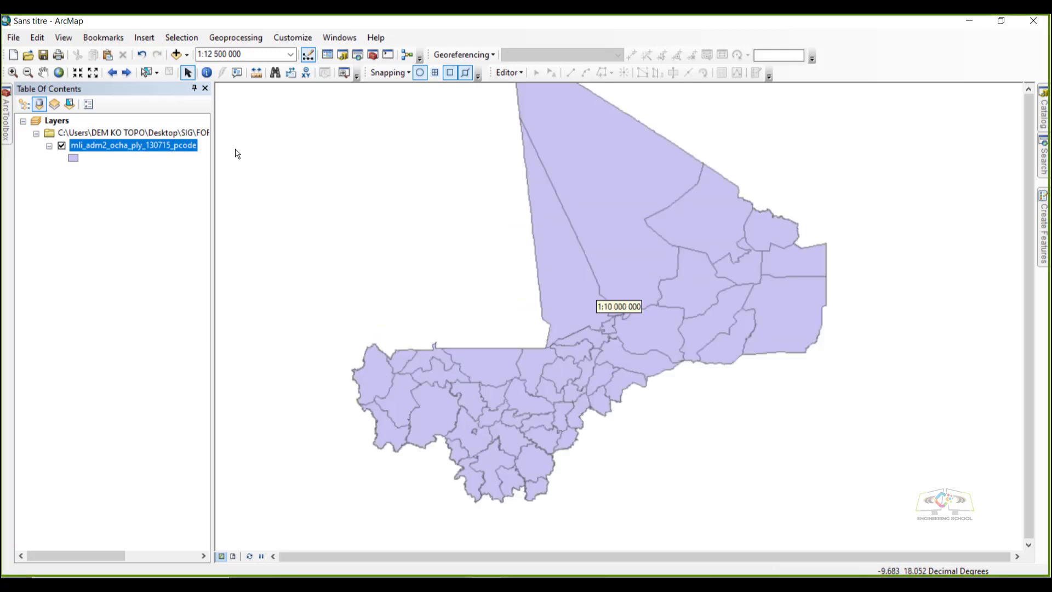
{"action": "left_click", "coordinate": [188, 72]}
{"action": "left_click_drag", "start_coordinate": [458, 386], "coordinate": [522, 470]}
{"action": "left_click_drag", "start_coordinate": [349, 232], "coordinate": [587, 528]}
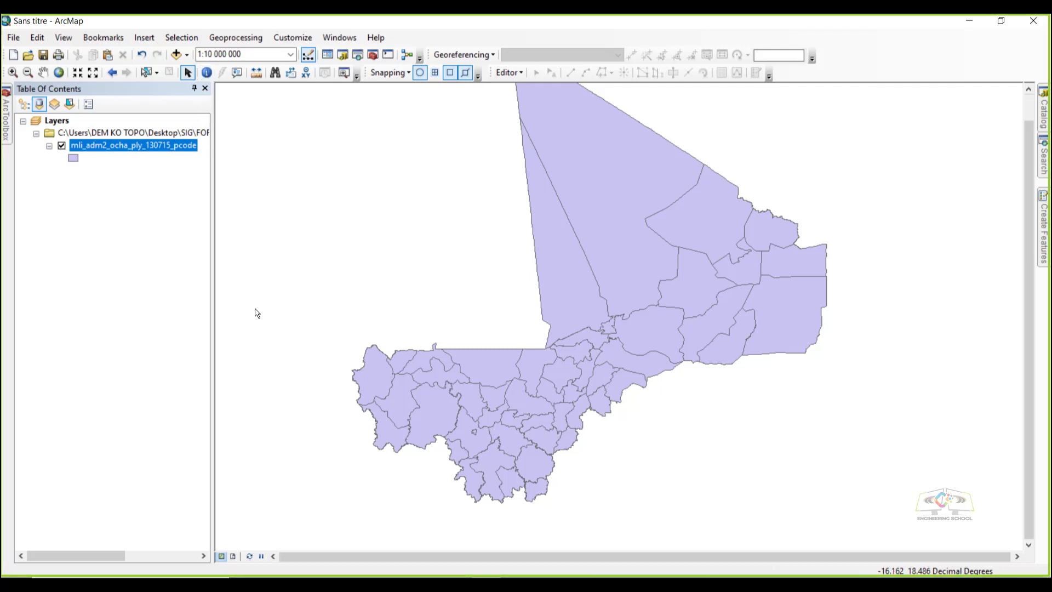
Identify the large northern polygon and the narrow one west of it, and read through the second polygon's full attribute list
{"action": "left_click", "coordinate": [207, 73]}
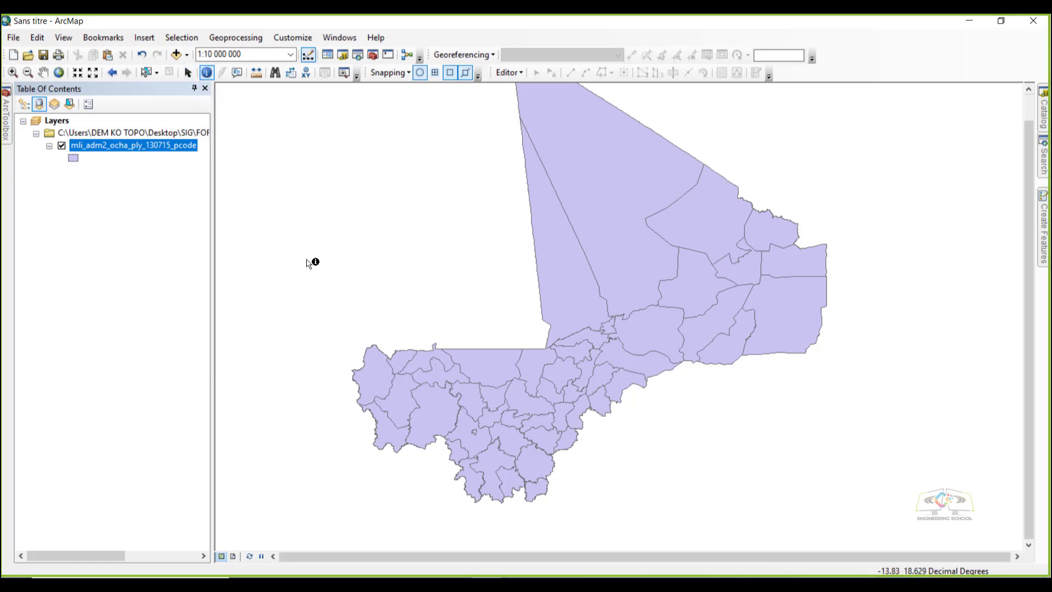
{"action": "left_click", "coordinate": [603, 196]}
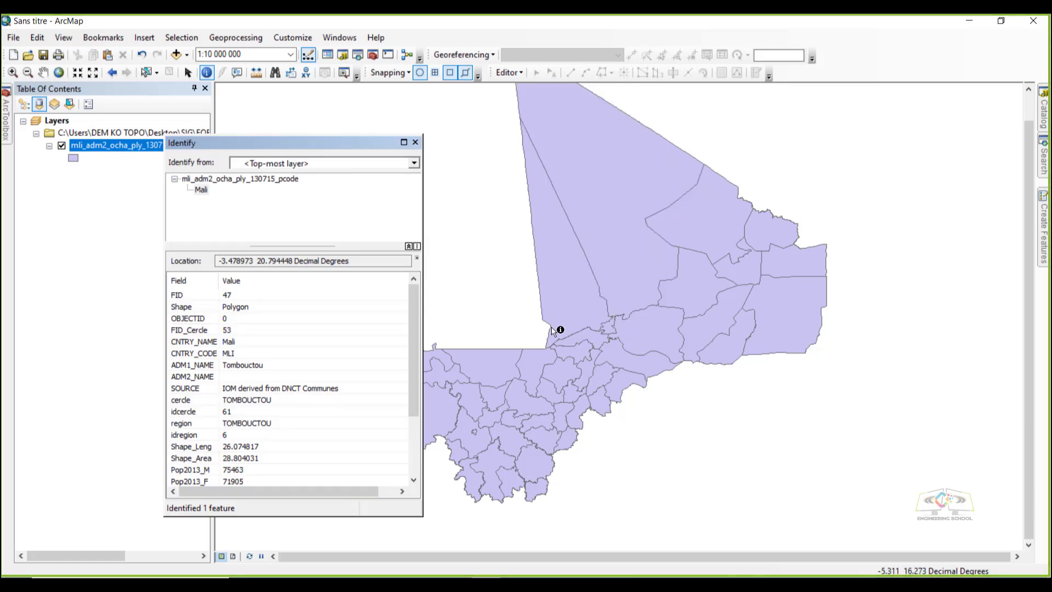
{"action": "scroll", "coordinate": [593, 337], "scroll_direction": "up", "scroll_amount": 1}
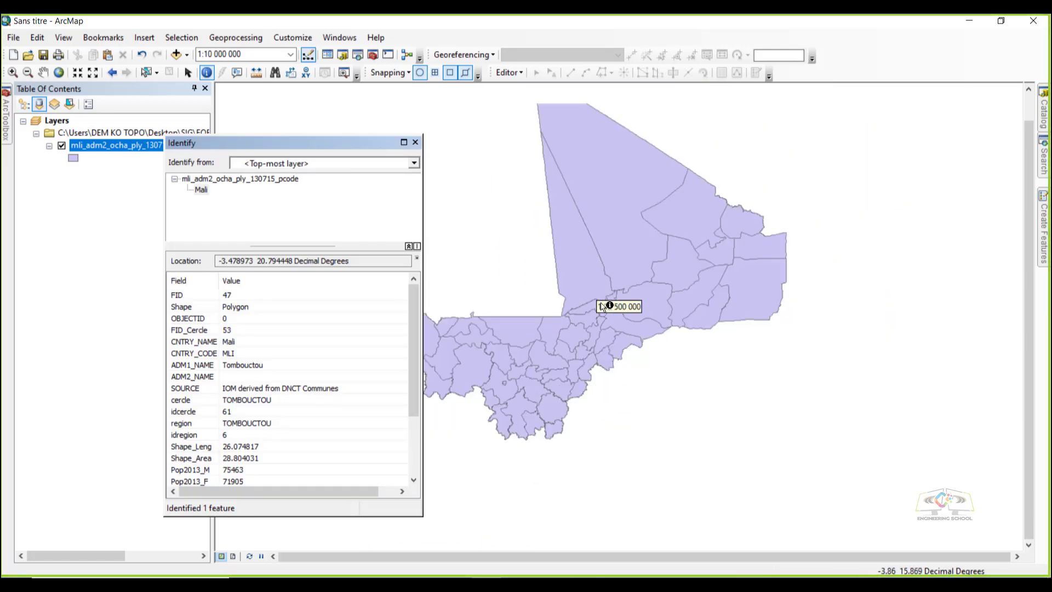
{"action": "left_click", "coordinate": [569, 231]}
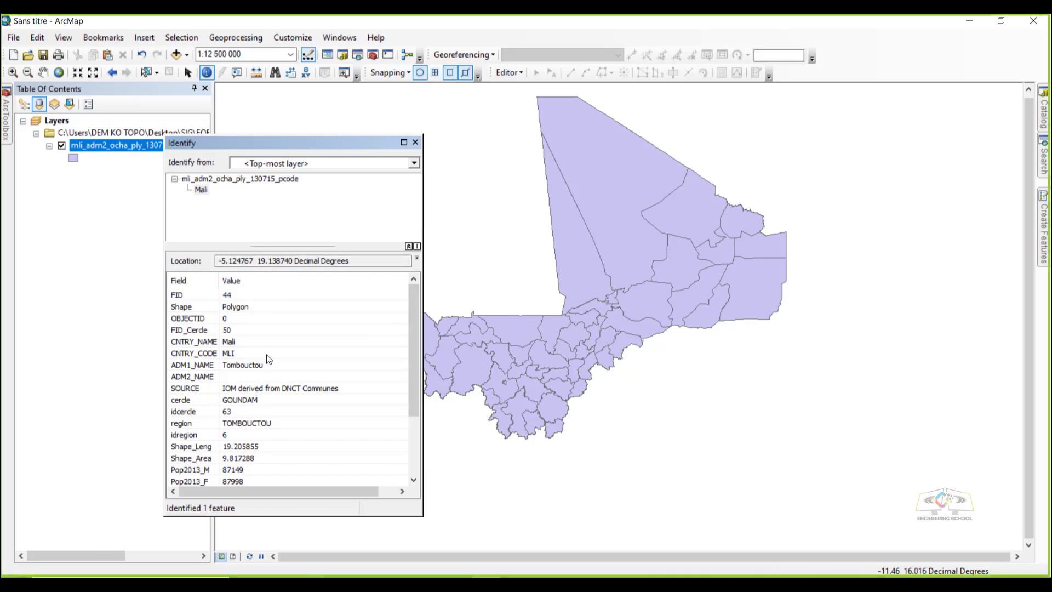
{"action": "scroll", "coordinate": [267, 361], "scroll_direction": "down", "scroll_amount": 2}
{"action": "scroll", "coordinate": [269, 364], "scroll_direction": "down", "scroll_amount": 1}
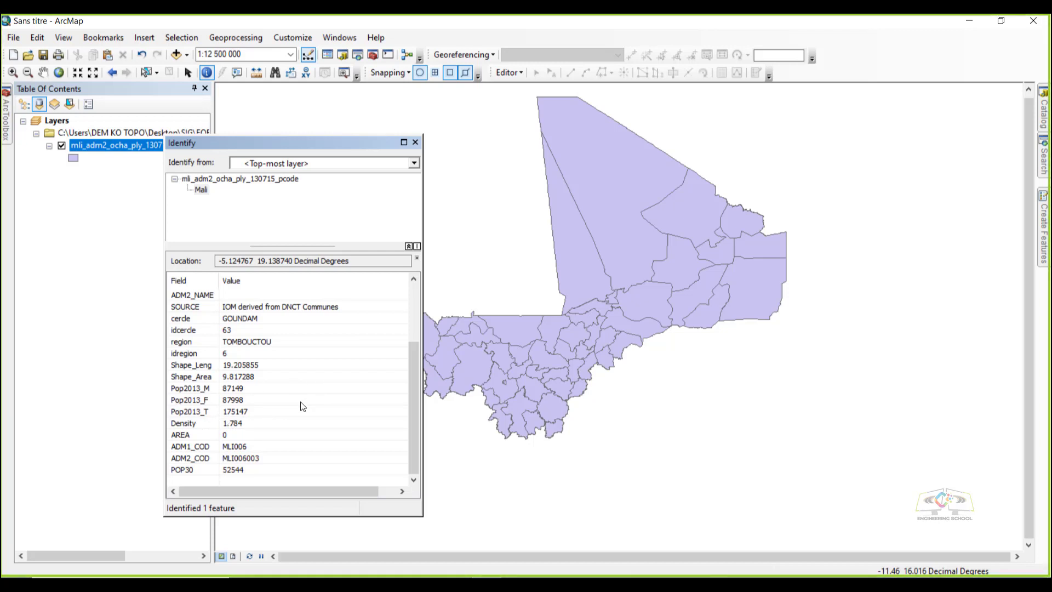
{"action": "scroll", "coordinate": [302, 362], "scroll_direction": "up", "scroll_amount": 3}
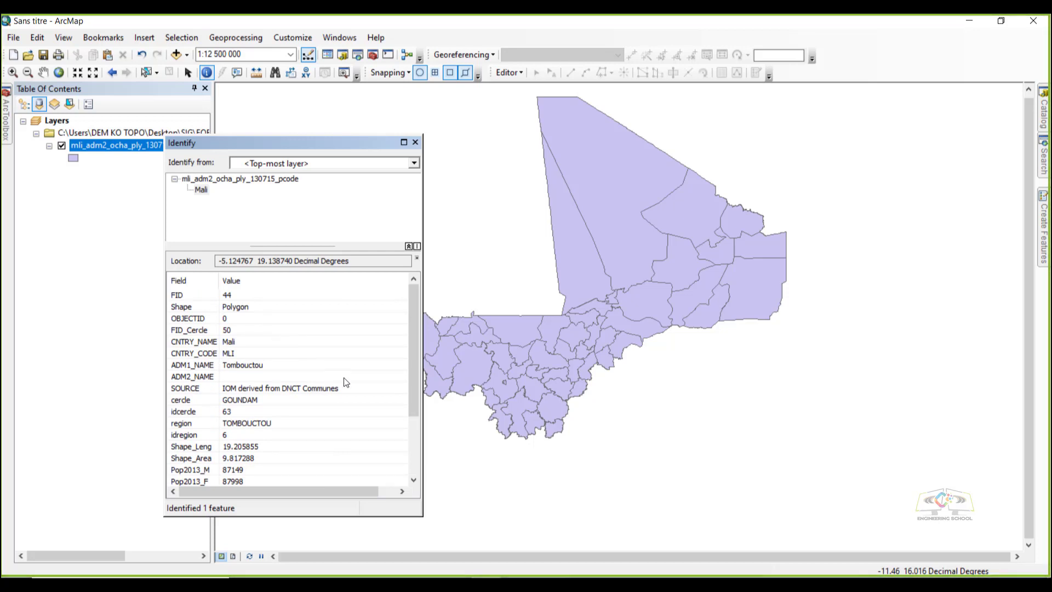
Identify polygons in eastern and north-eastern Mali, the large northern one again, and one in southern Mali
{"action": "left_click", "coordinate": [745, 281]}
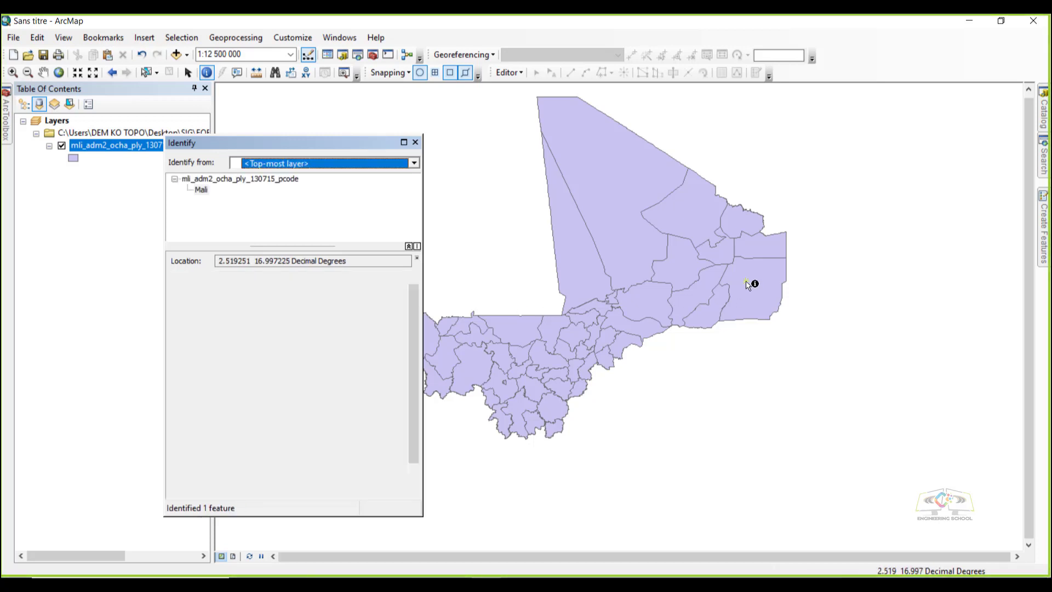
{"action": "left_click", "coordinate": [672, 202]}
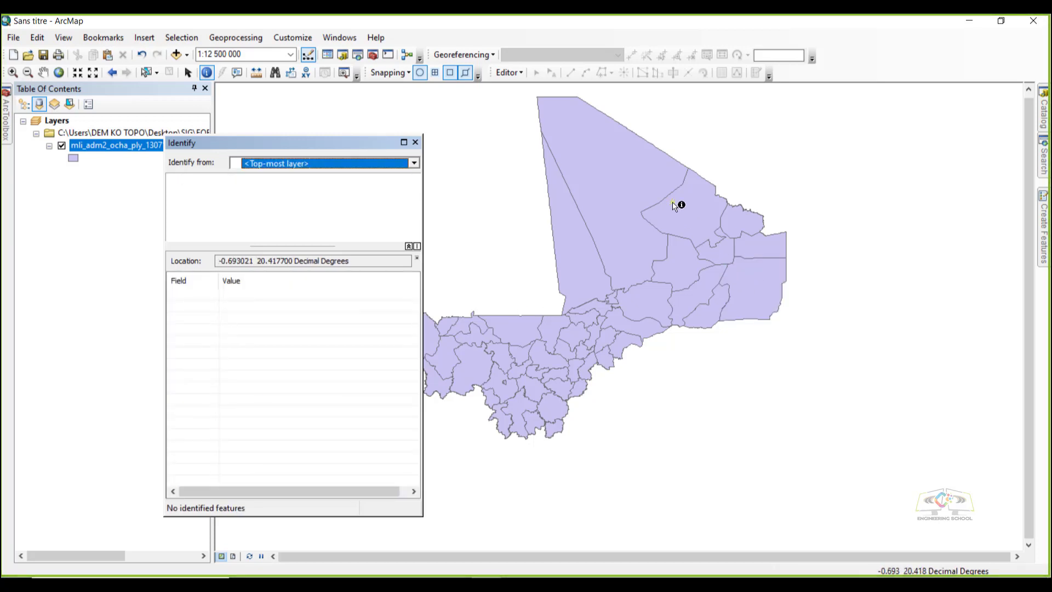
{"action": "left_click", "coordinate": [579, 119]}
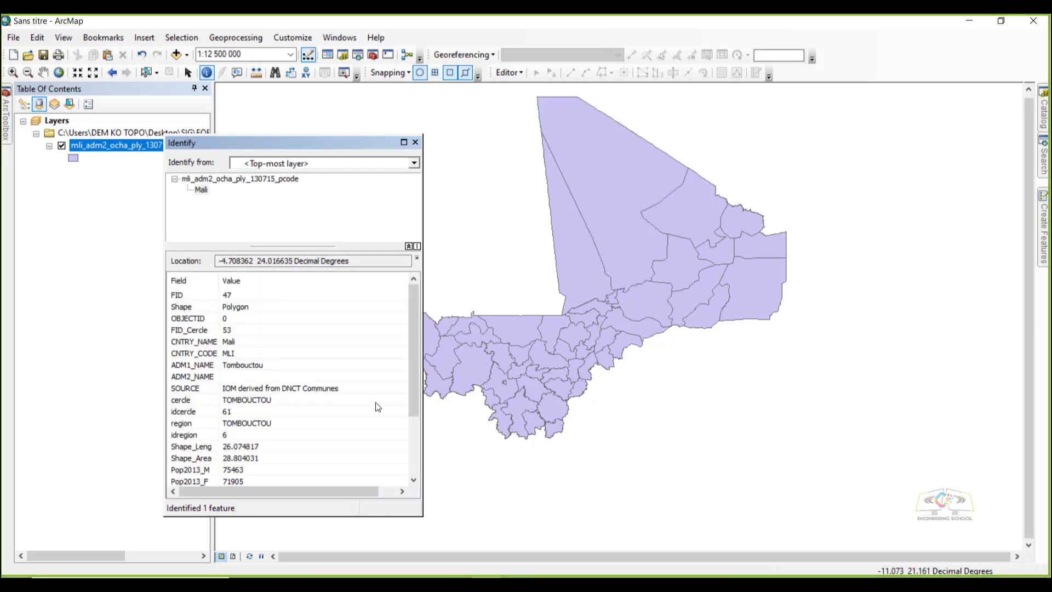
{"action": "left_click", "coordinate": [518, 406]}
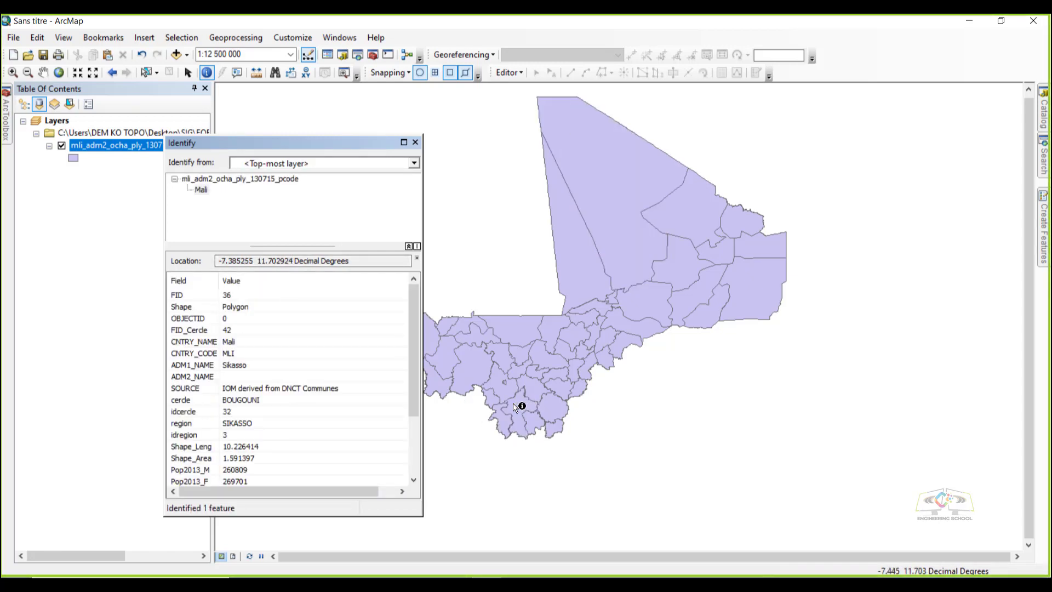